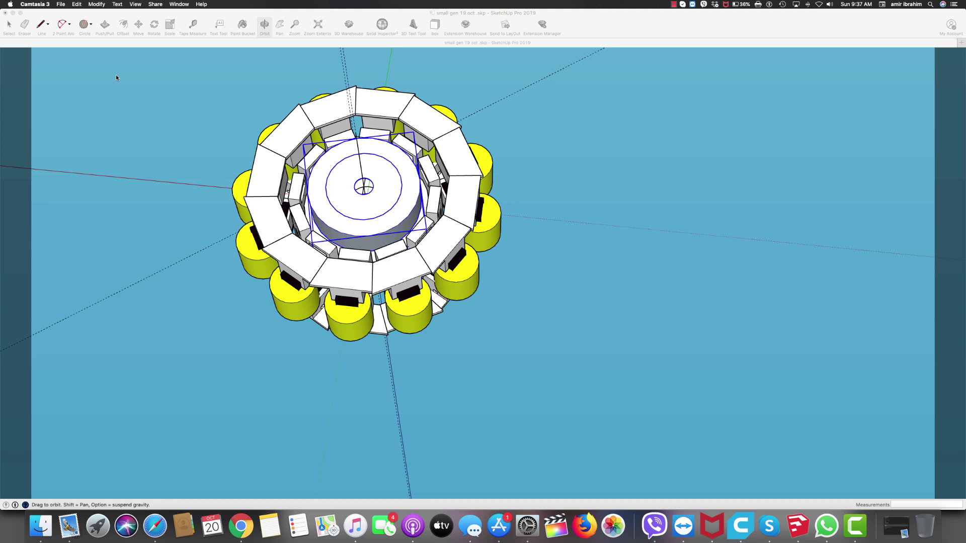
Step: Orbit the small generator from below and above, then list the open SketchUp windows
click(179, 100)
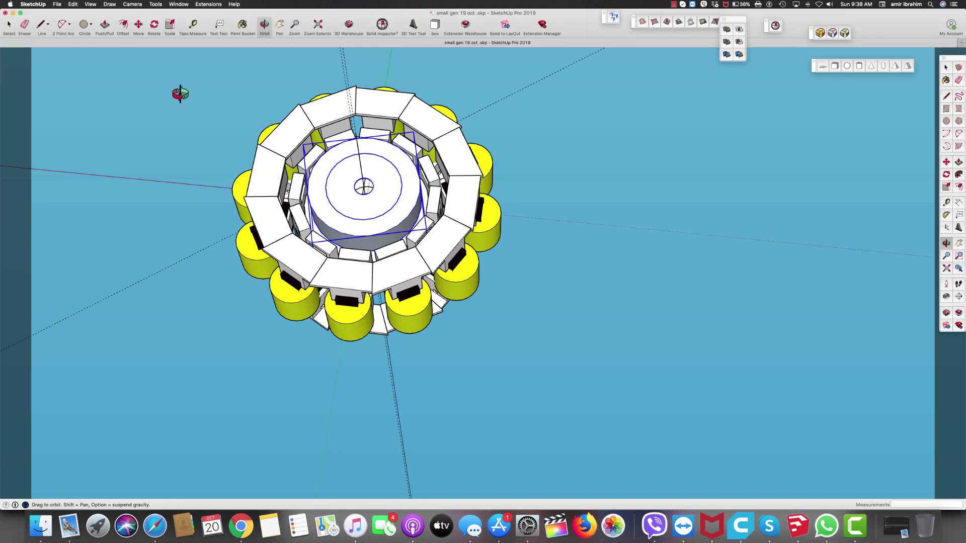
click(263, 25)
drag(469, 350, 311, 83)
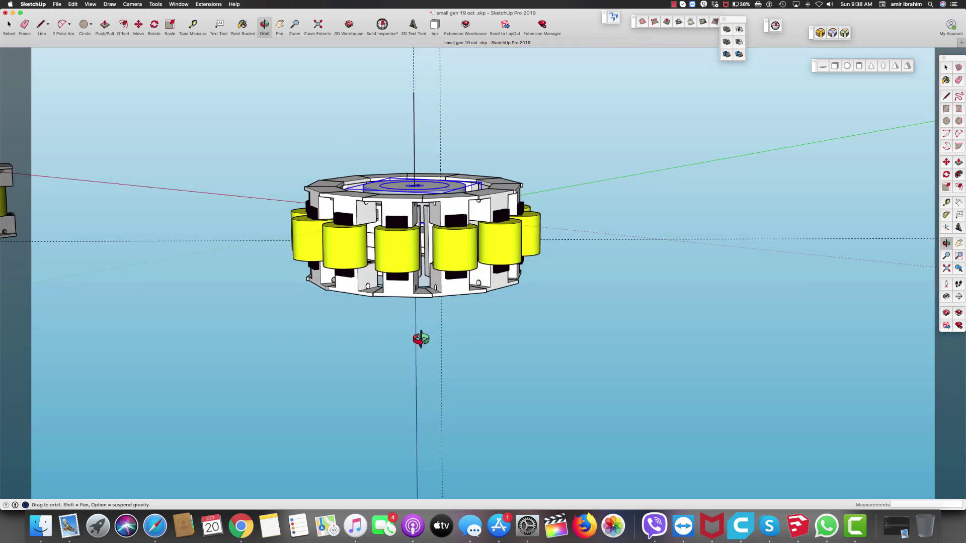
drag(422, 339, 381, 78)
drag(455, 253, 475, 299)
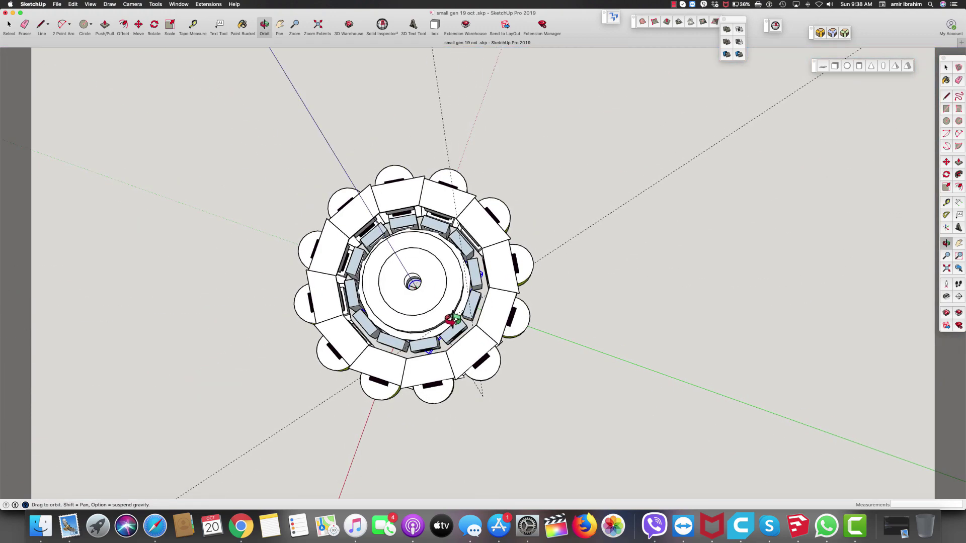
drag(406, 247, 387, 180)
mouse_move(419, 302)
mouse_down()
mouse_move(447, 249)
mouse_move(451, 327)
mouse_up()
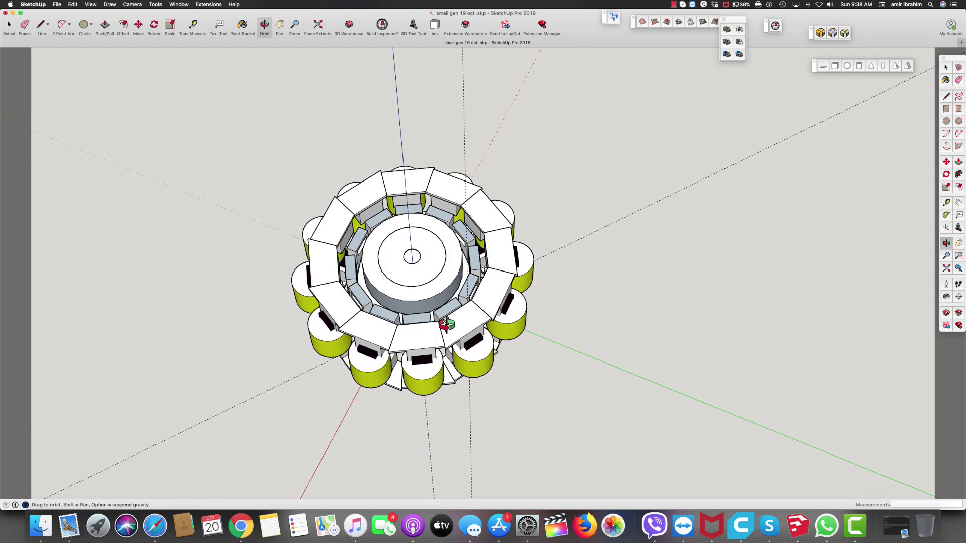
right_click(802, 531)
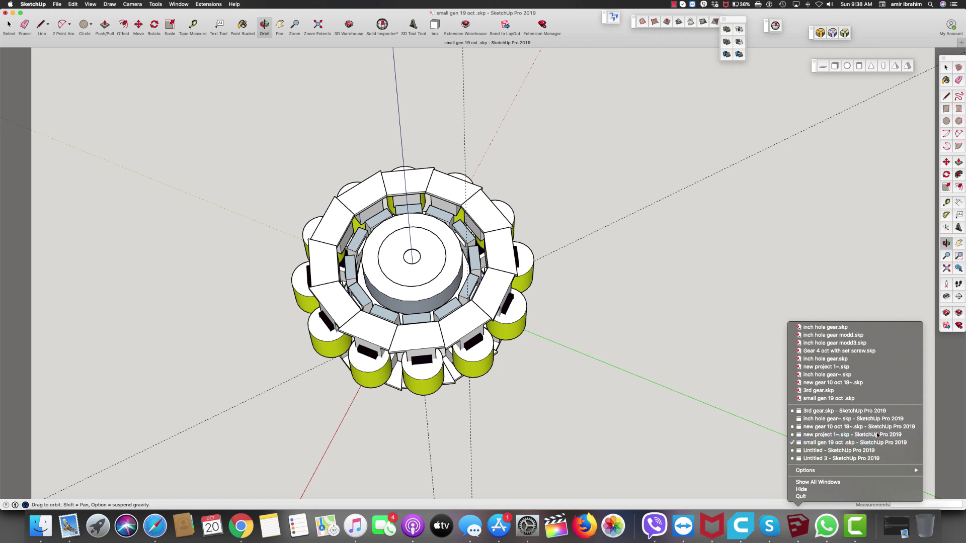
Step: Switch to 'new project 1~.skp' and rotate the Miro Gen model slightly
click(854, 435)
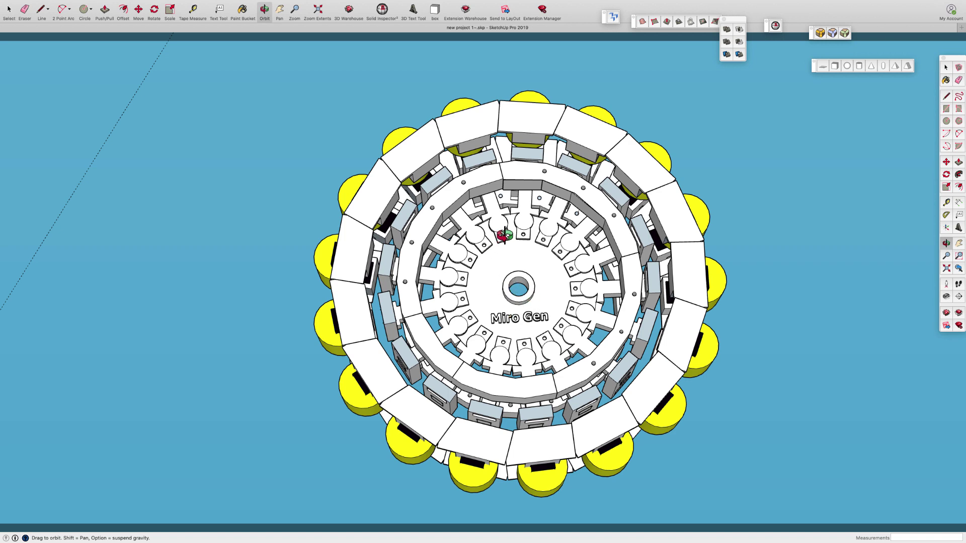
middle_drag(505, 234, 486, 288)
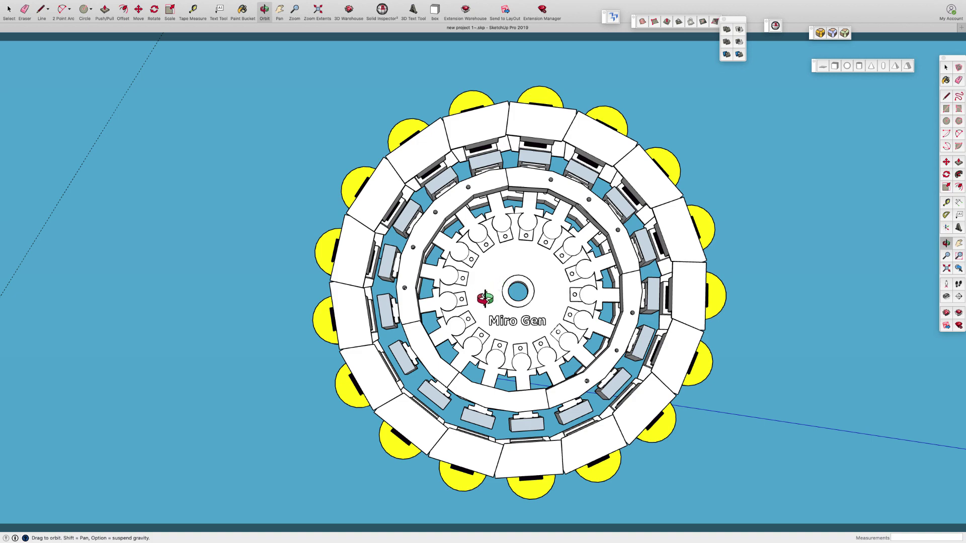
drag(485, 298, 501, 238)
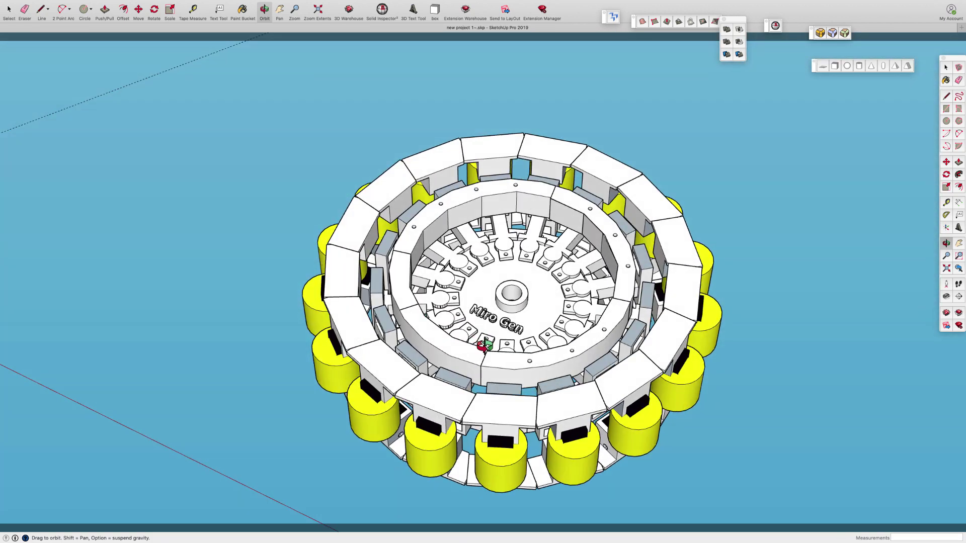
mouse_move(485, 347)
mouse_down()
mouse_move(468, 159)
mouse_move(557, 371)
mouse_up()
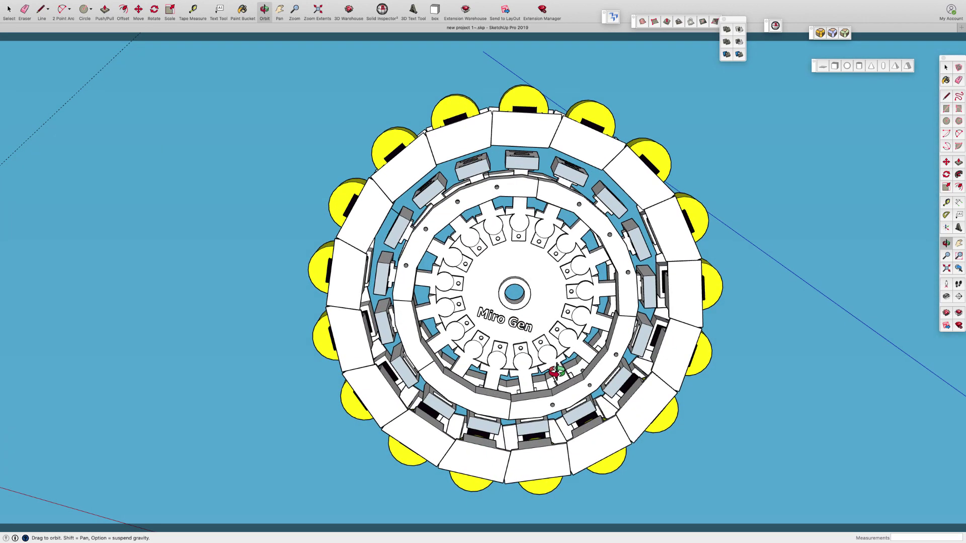
mouse_move(468, 163)
mouse_down()
mouse_move(453, 109)
mouse_move(494, 201)
mouse_move(585, 313)
mouse_up()
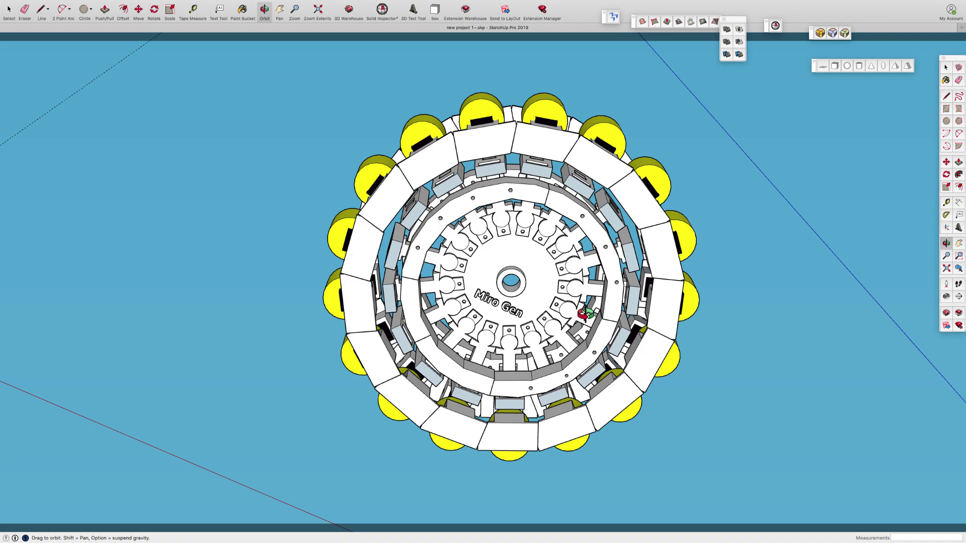
mouse_move(476, 160)
mouse_down()
mouse_move(465, 185)
mouse_move(483, 281)
mouse_move(472, 219)
mouse_move(435, 132)
mouse_move(453, 186)
mouse_move(384, 137)
mouse_up()
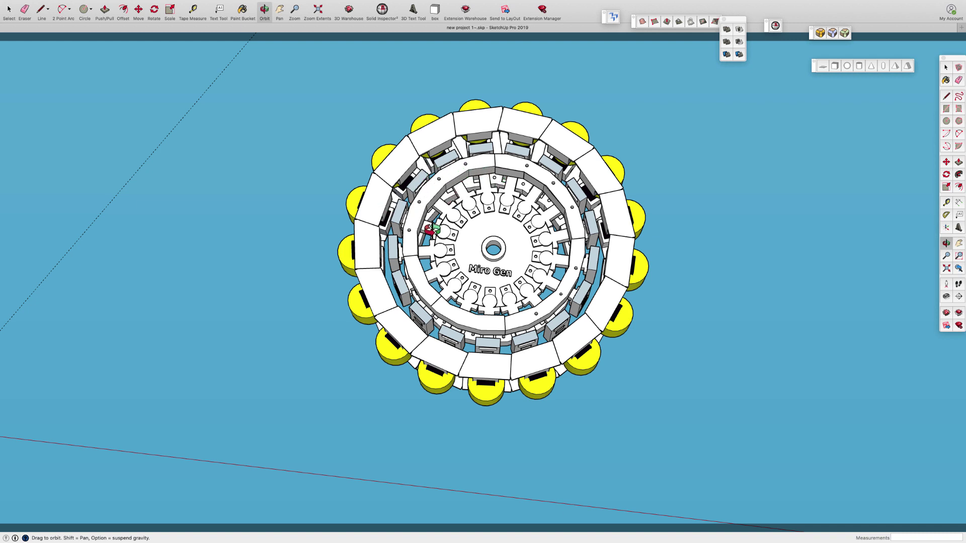
mouse_move(202, 4)
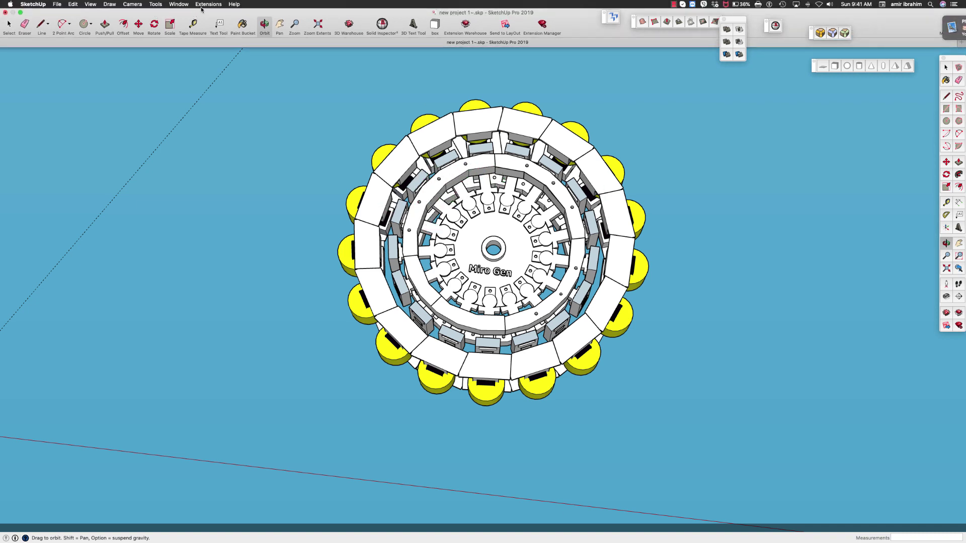
click(216, 6)
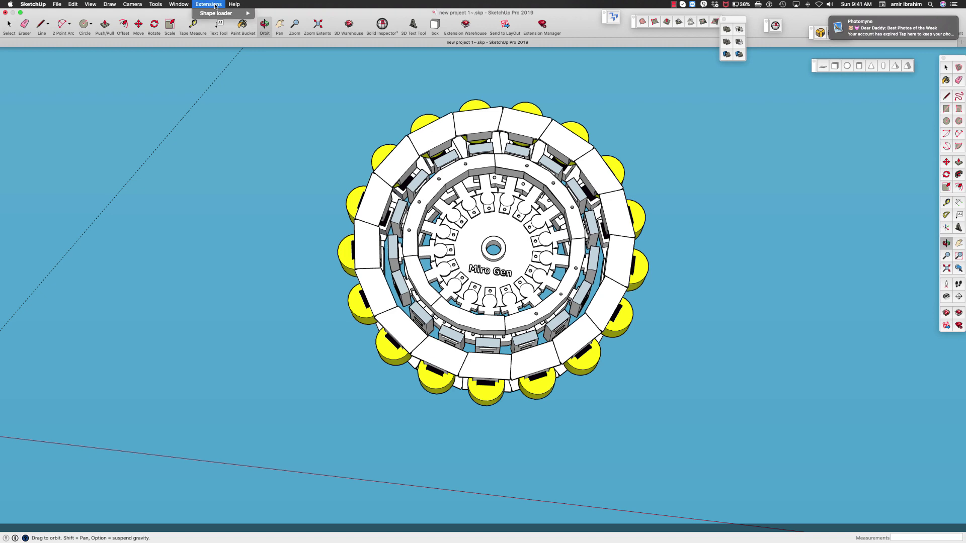
click(300, 25)
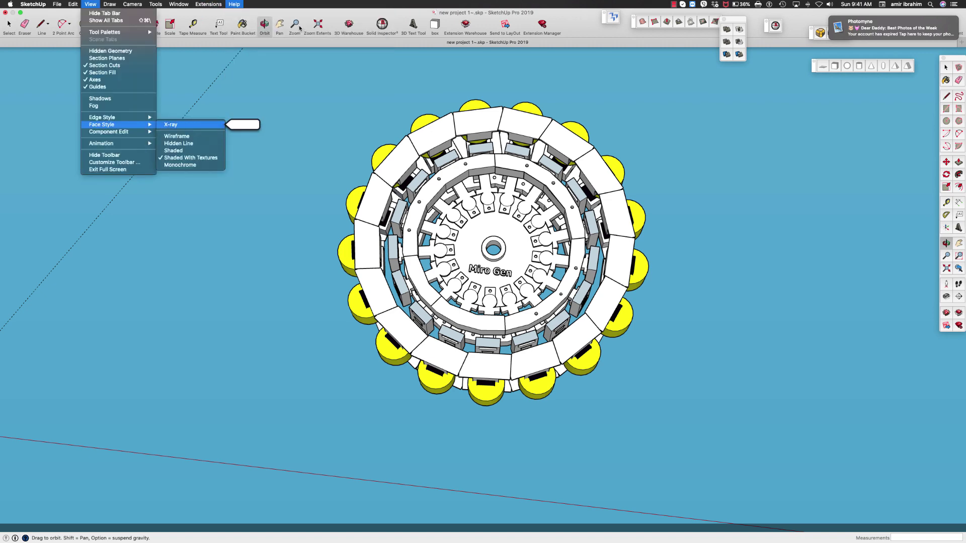
scroll(458, 181, up, 5)
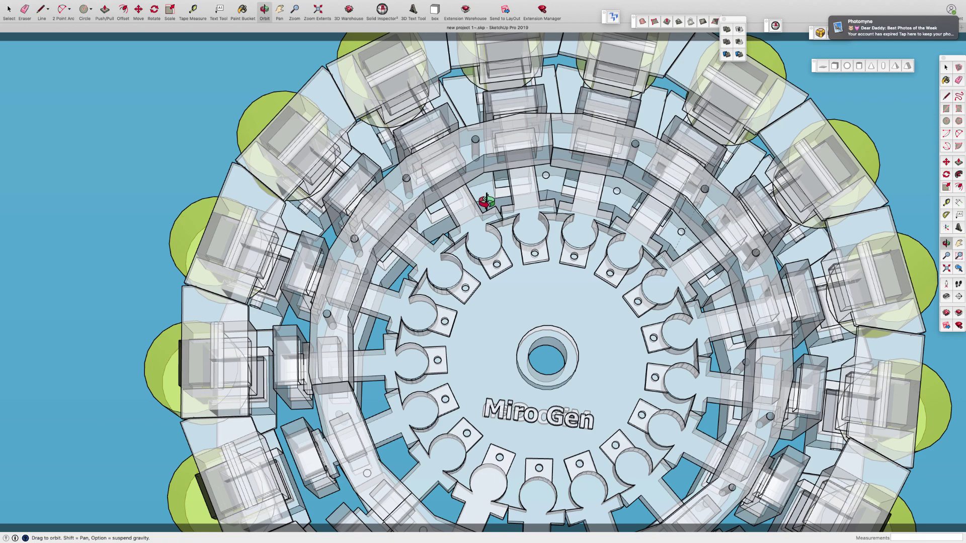
mouse_move(487, 202)
mouse_down()
mouse_move(455, 106)
mouse_move(468, 137)
mouse_up()
drag(488, 183, 461, 147)
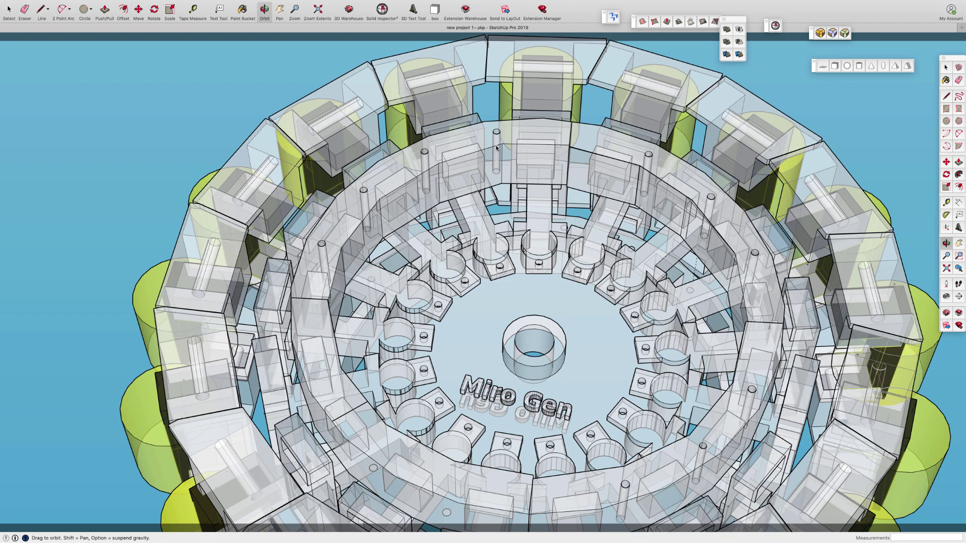
scroll(491, 149, down, 3)
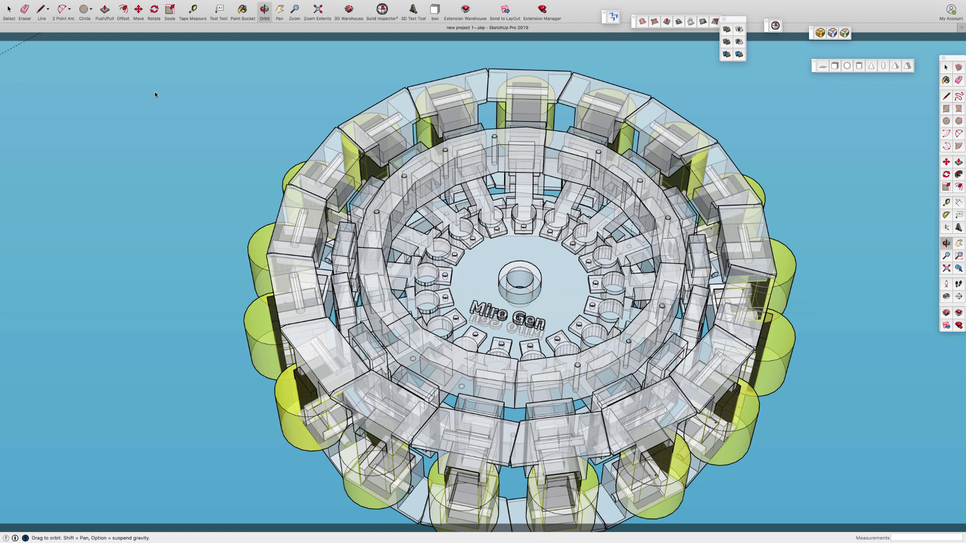
click(260, 4)
mouse_move(300, 25)
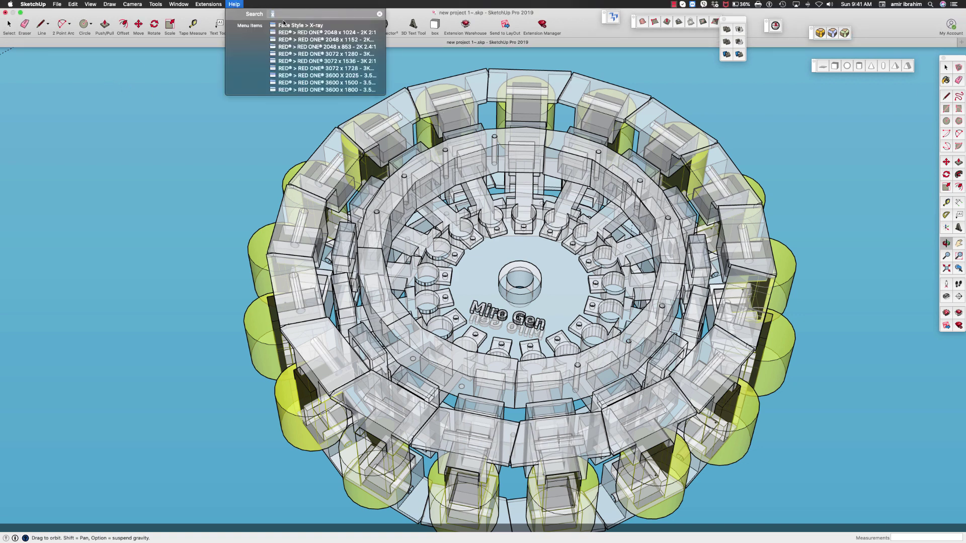
click(171, 125)
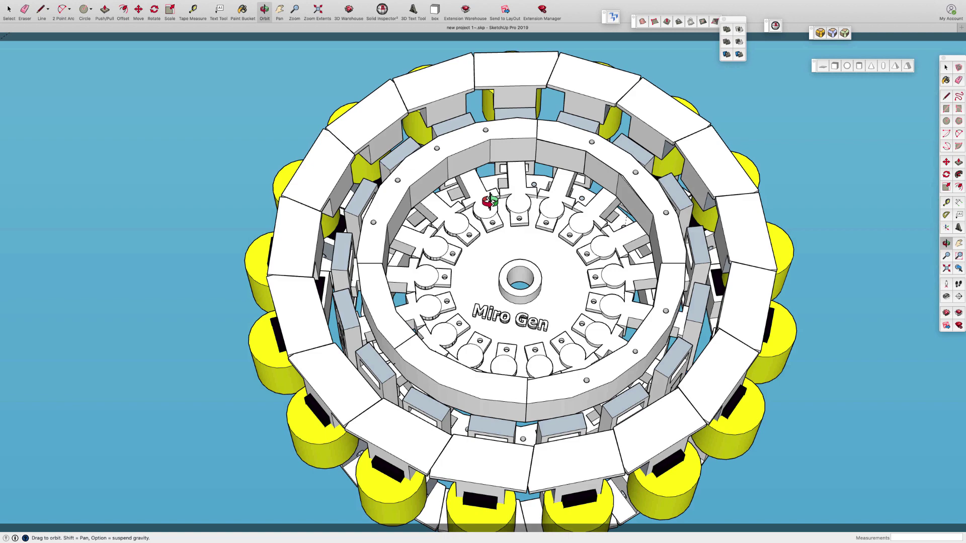
middle_drag(472, 147, 578, 348)
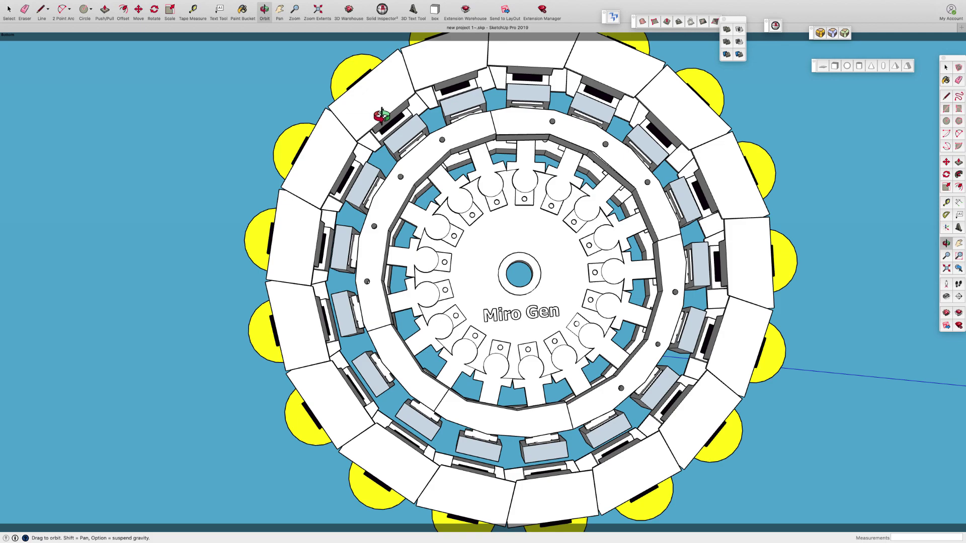
drag(370, 129, 499, 398)
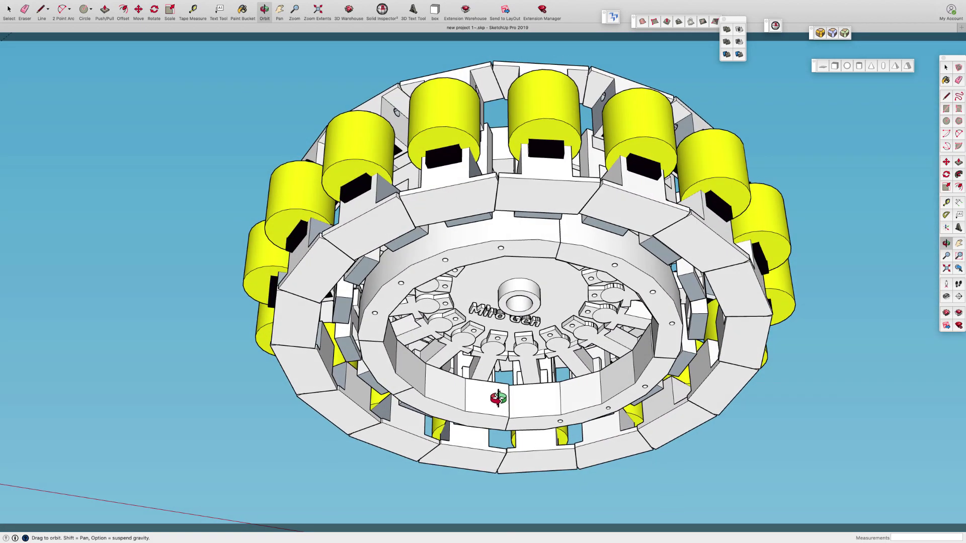
drag(487, 141, 489, 288)
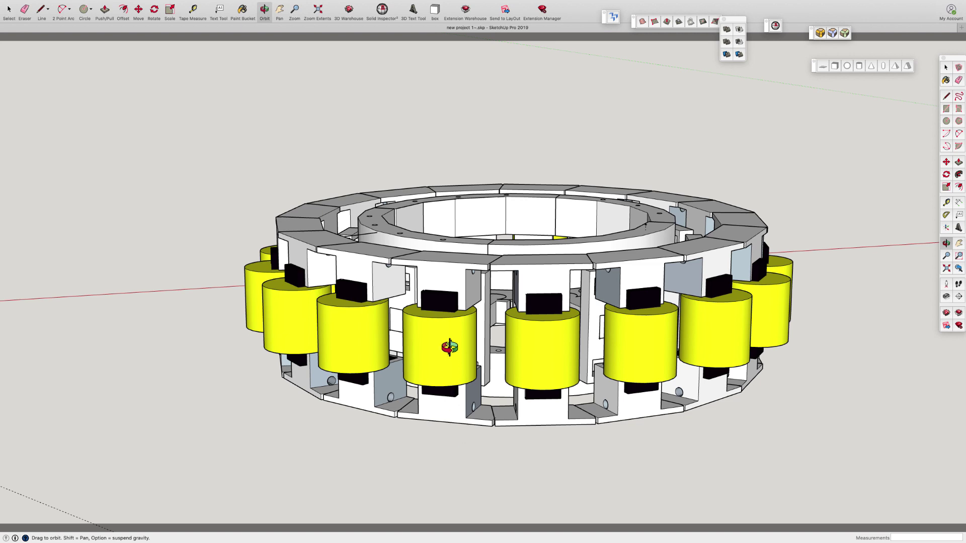
drag(457, 294, 454, 333)
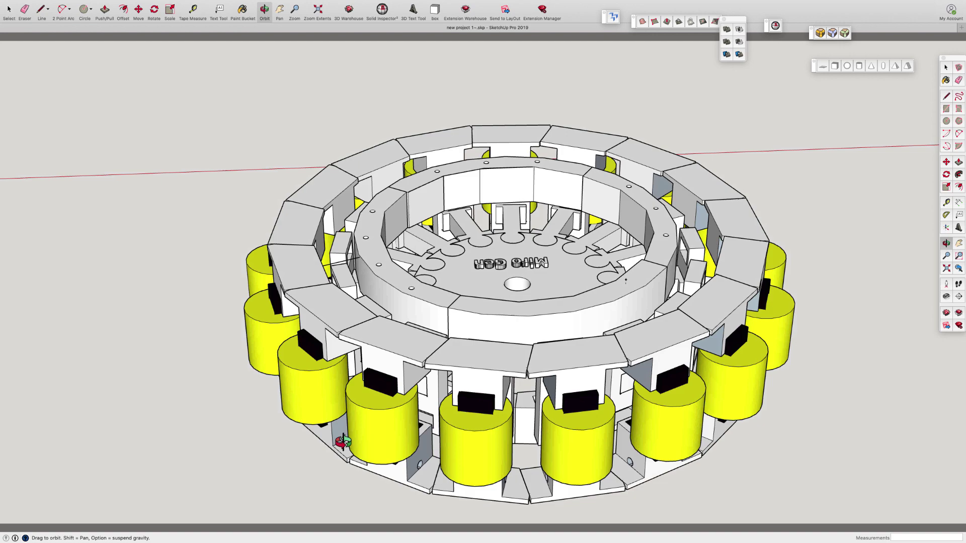
scroll(295, 460, up, 4)
drag(295, 460, 281, 449)
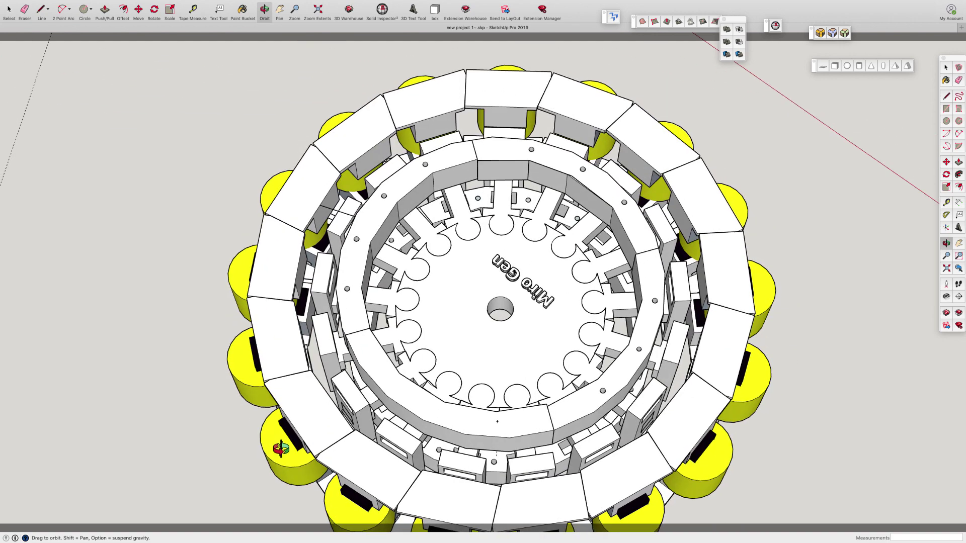
mouse_move(449, 316)
mouse_down()
mouse_move(393, 332)
mouse_move(321, 301)
mouse_move(353, 295)
mouse_up()
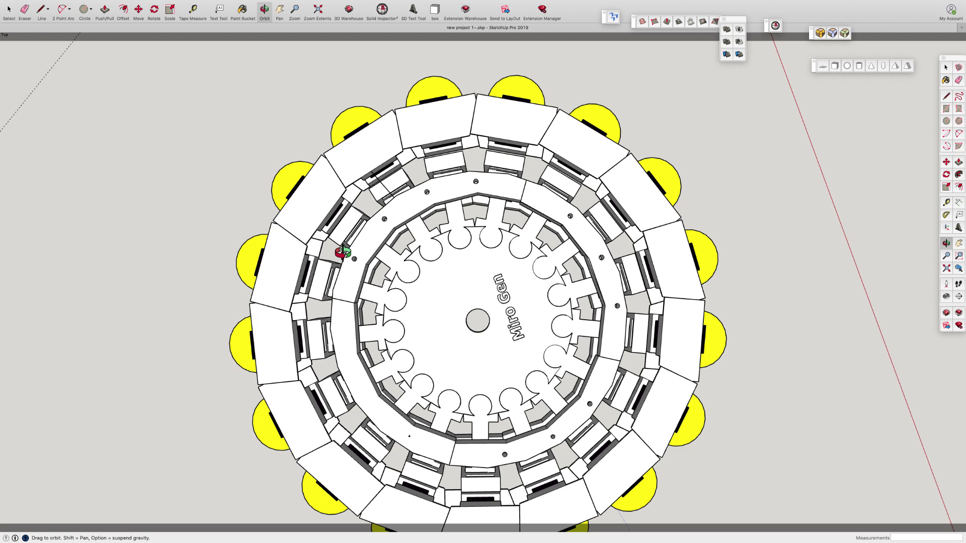
middle_drag(345, 256, 367, 259)
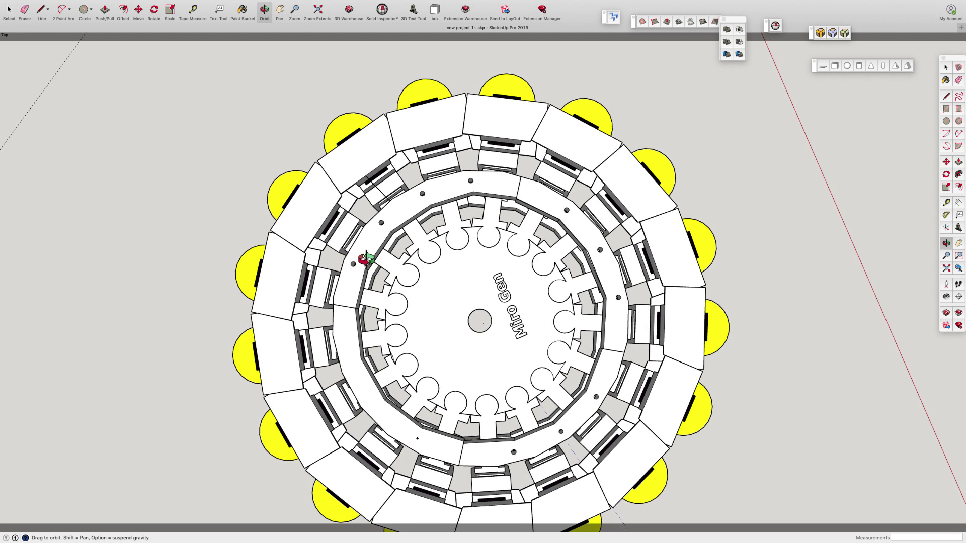
drag(356, 278, 253, 249)
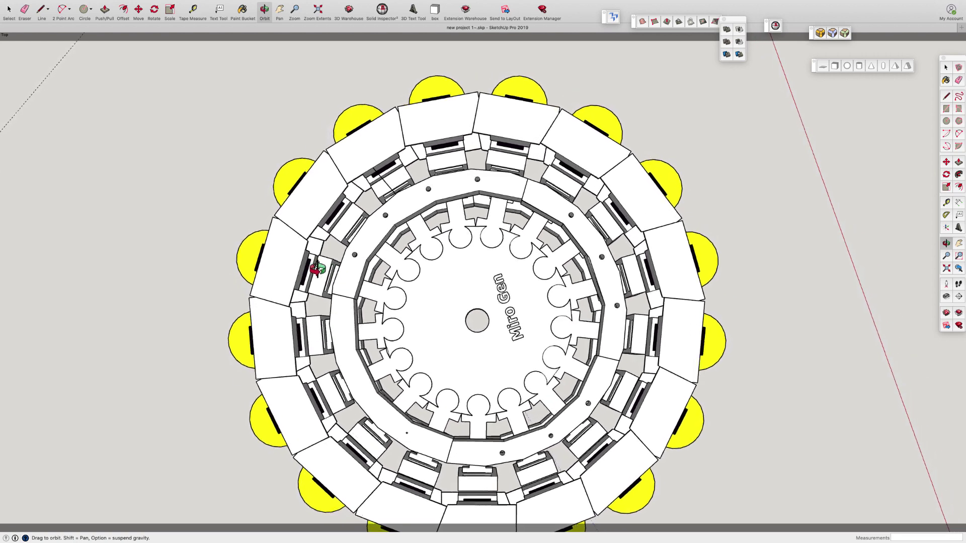
drag(367, 277, 428, 329)
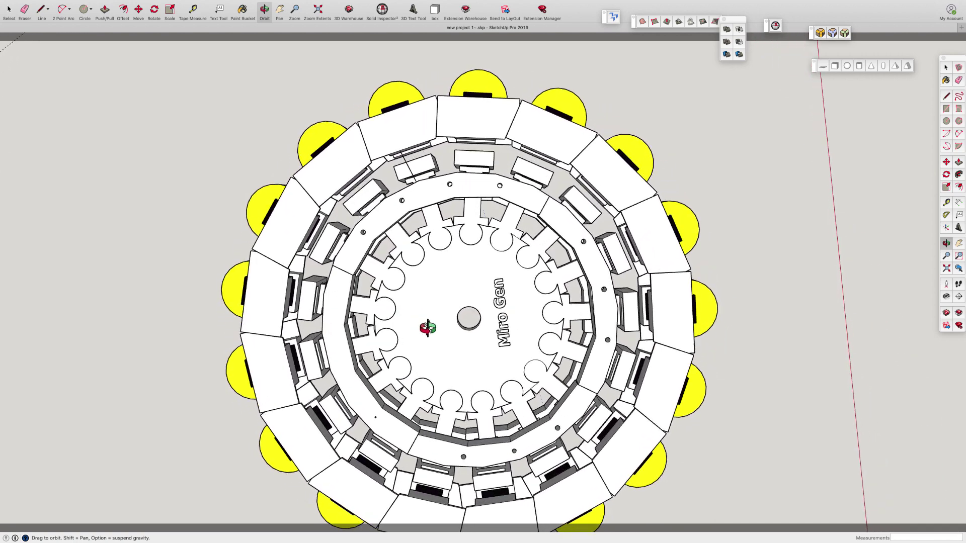
drag(367, 286, 440, 332)
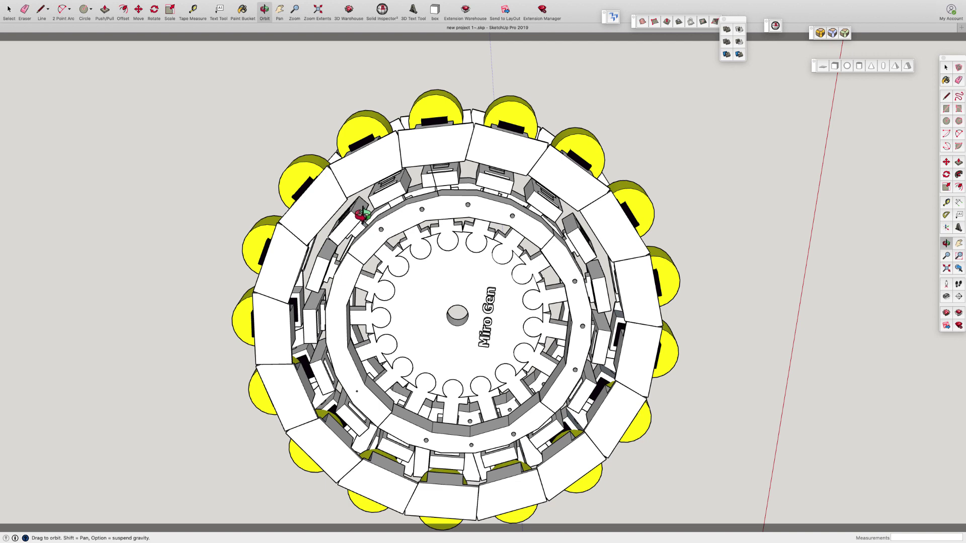
mouse_move(363, 217)
mouse_down()
mouse_move(389, 233)
mouse_move(362, 219)
mouse_up()
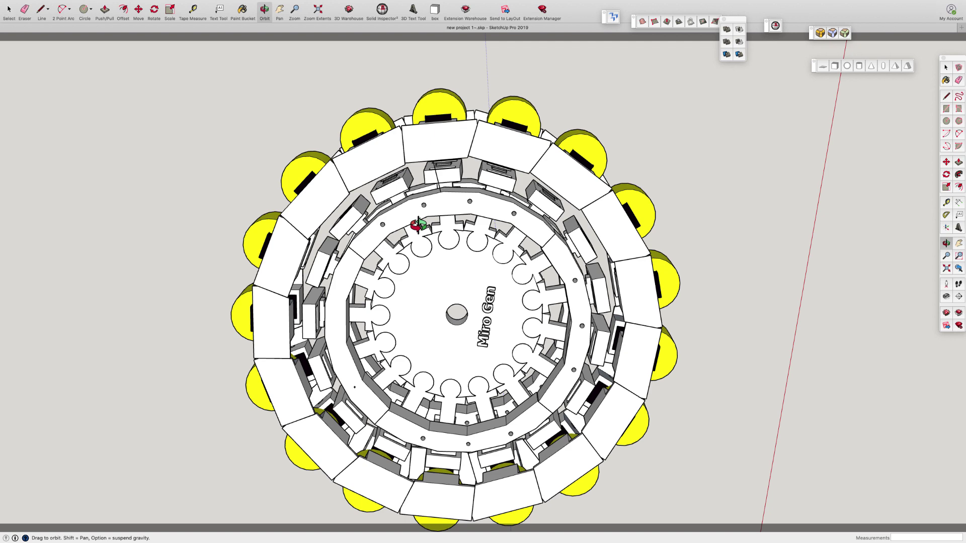
drag(384, 247, 298, 194)
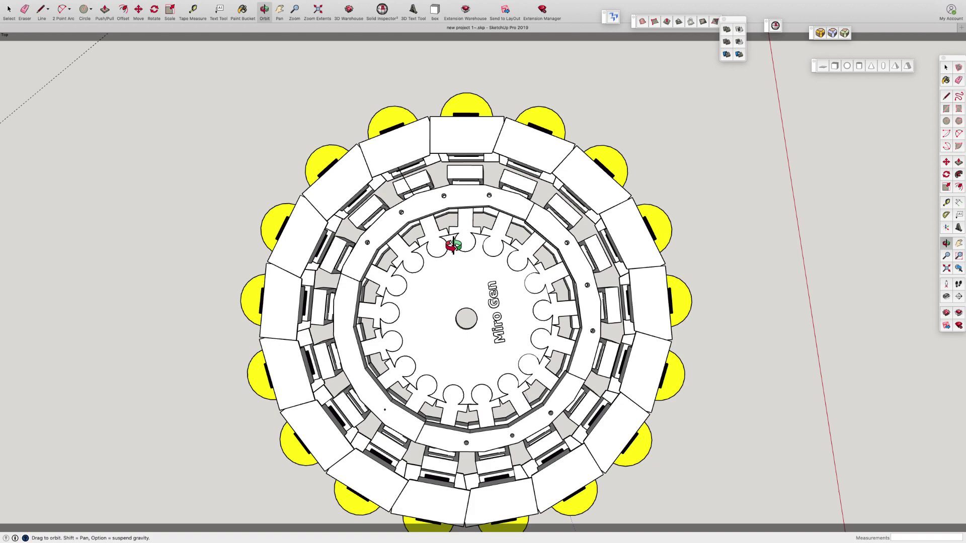
drag(436, 245, 471, 294)
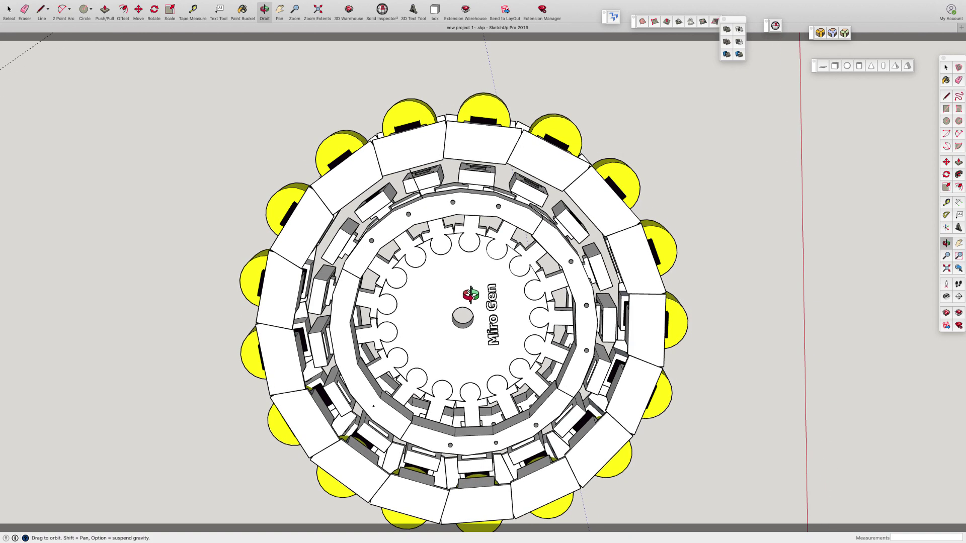
mouse_move(471, 294)
mouse_down()
mouse_move(412, 219)
mouse_move(461, 306)
mouse_move(452, 188)
mouse_up()
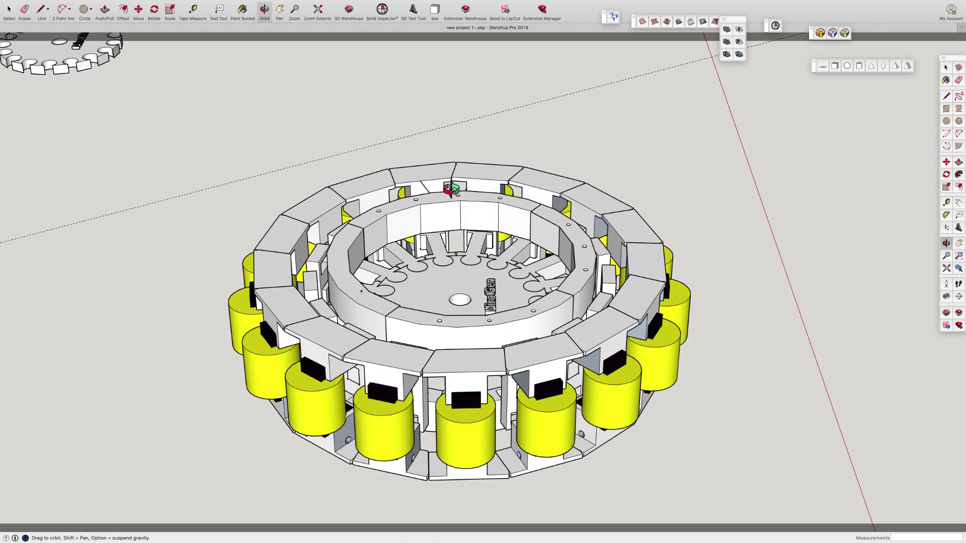
mouse_move(461, 355)
mouse_down()
mouse_move(418, 230)
mouse_move(406, 384)
mouse_up()
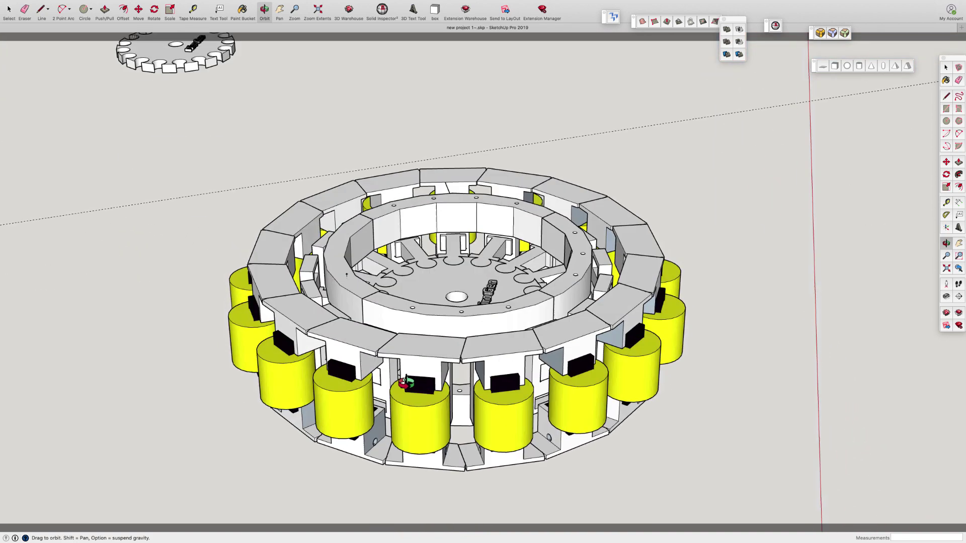
drag(457, 285, 444, 344)
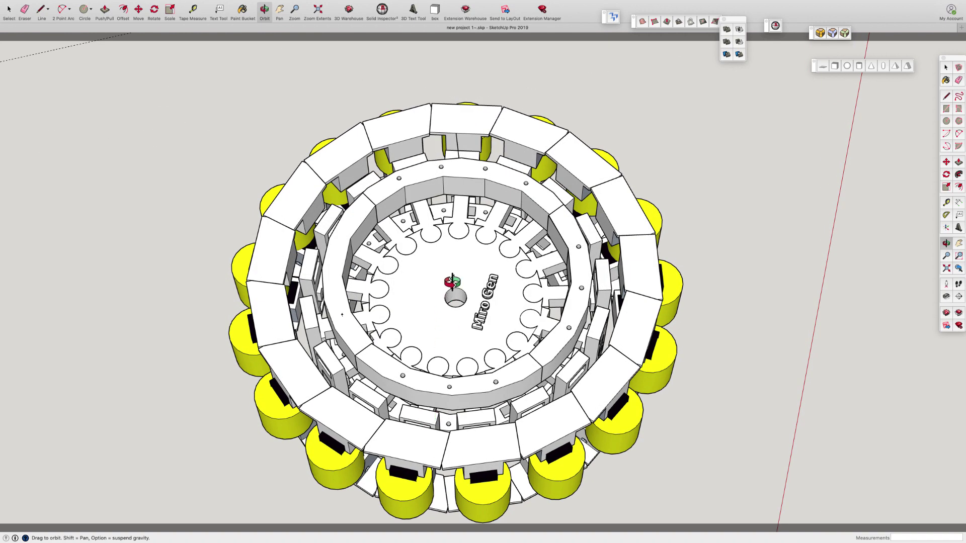
mouse_move(451, 283)
mouse_down()
mouse_move(434, 384)
mouse_move(435, 280)
mouse_move(443, 389)
mouse_up()
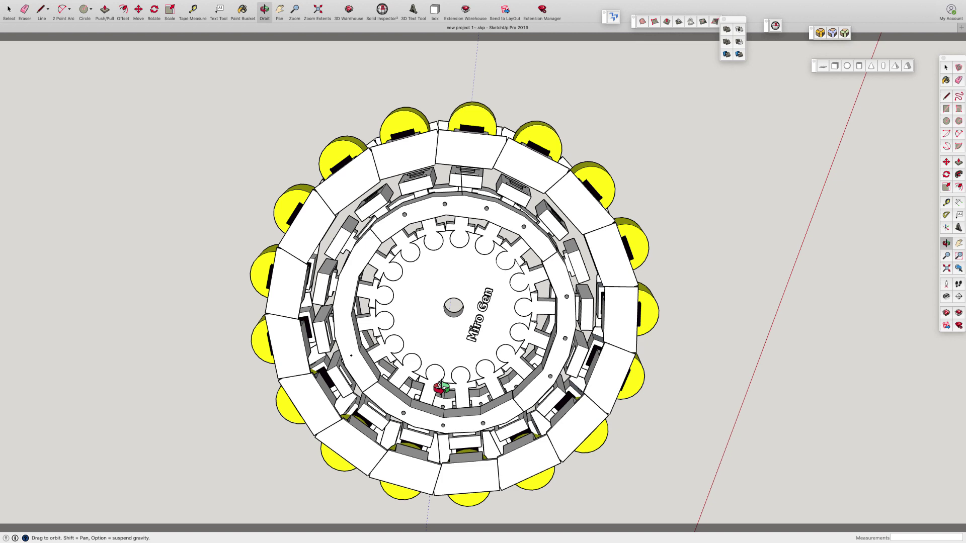
key(super+1)
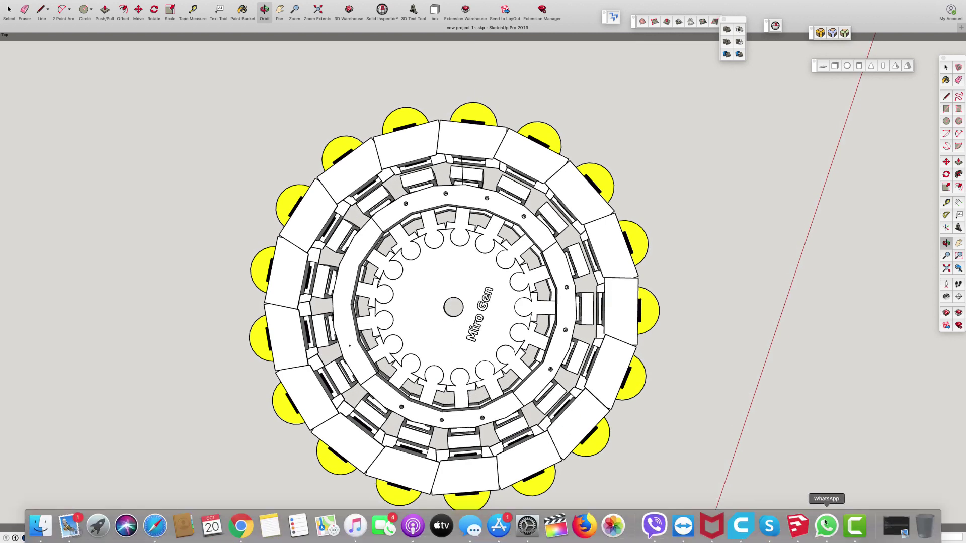
Step: Show the SketchUp Dock menu of open windows and recent files
right_click(798, 526)
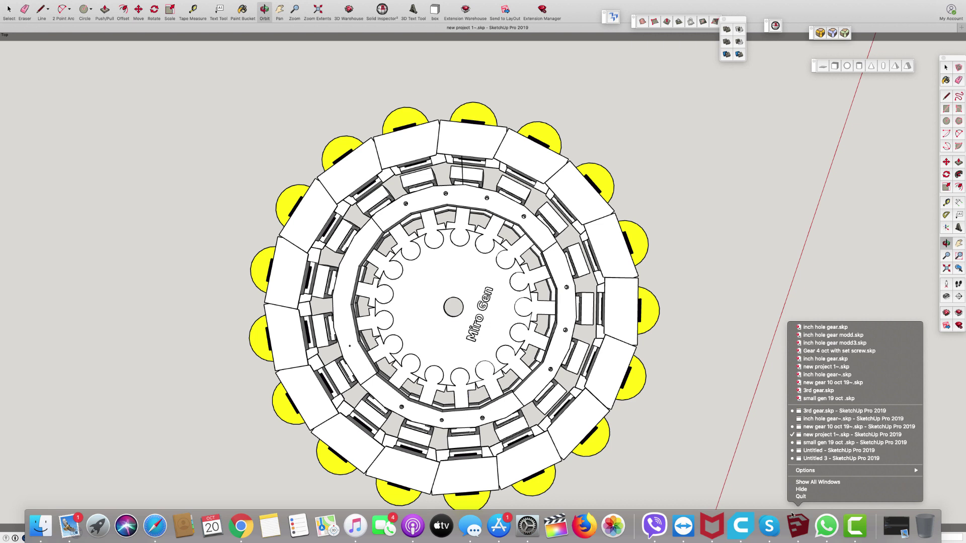
Step: Switch to 'Untitled 3', then to 'Untitled', and reopen the window list
click(859, 458)
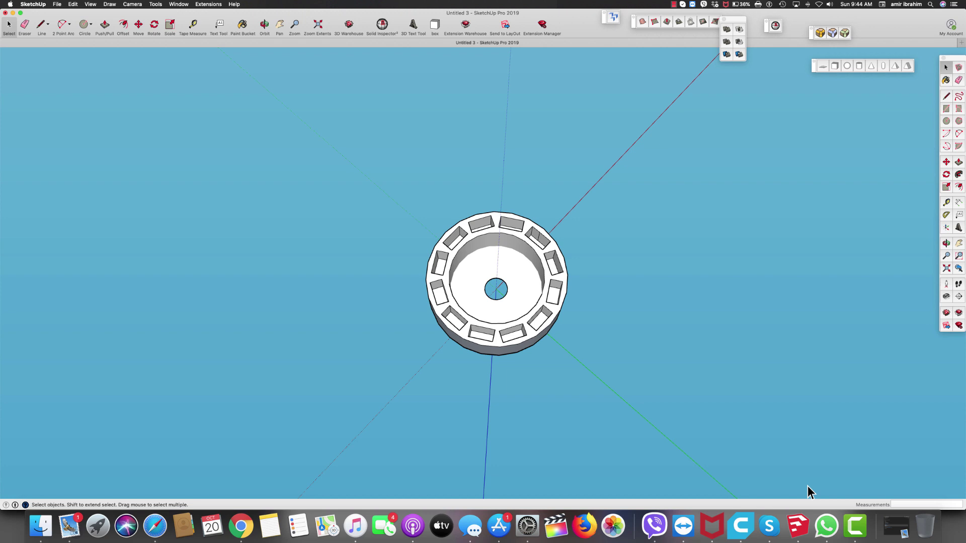
right_click(799, 525)
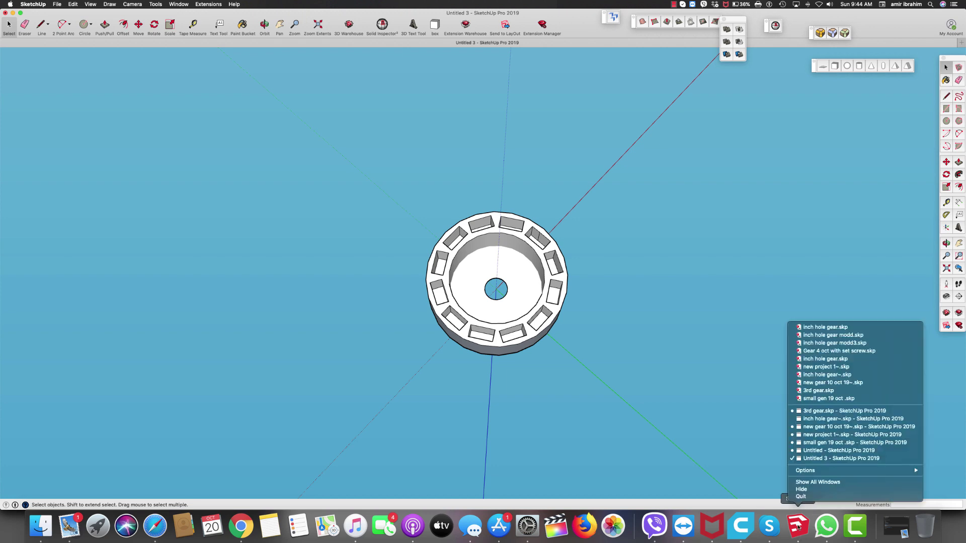
click(831, 450)
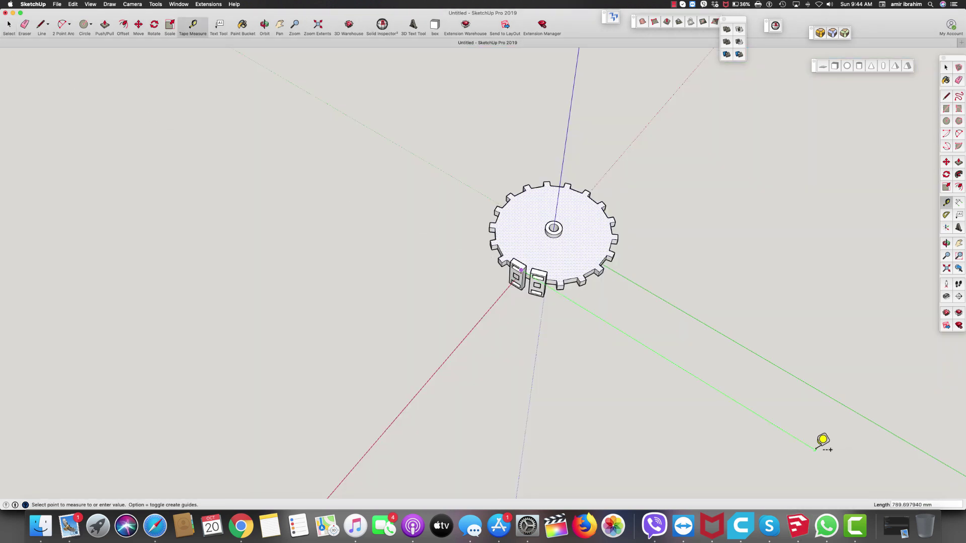
right_click(798, 528)
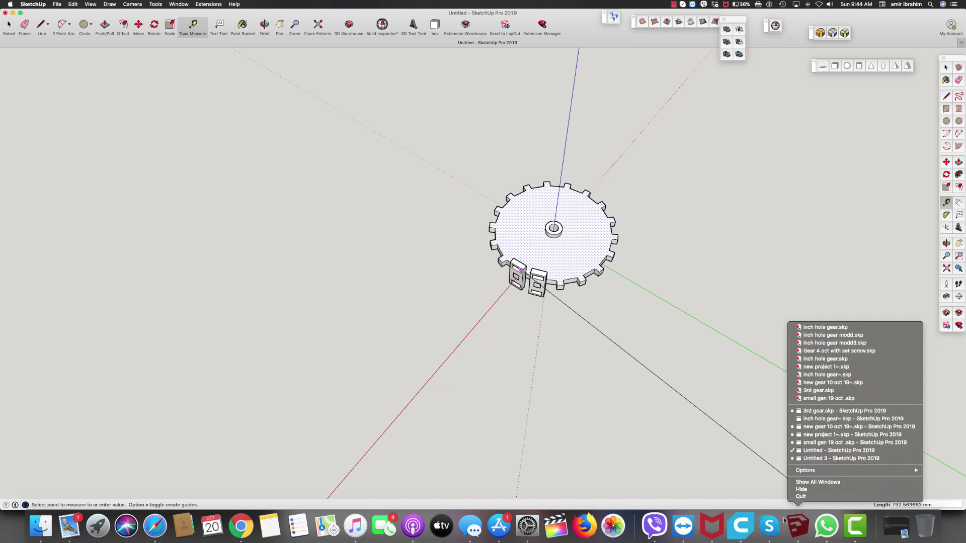
Step: Switch to 'small gen 19 oct' and orbit from a side view back to an overhead oblique view
click(846, 442)
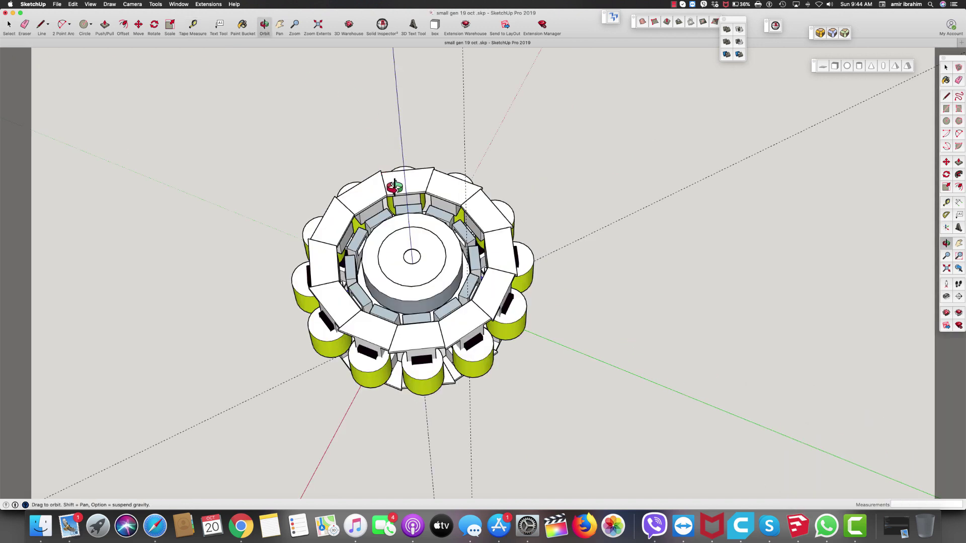
drag(387, 307, 369, 122)
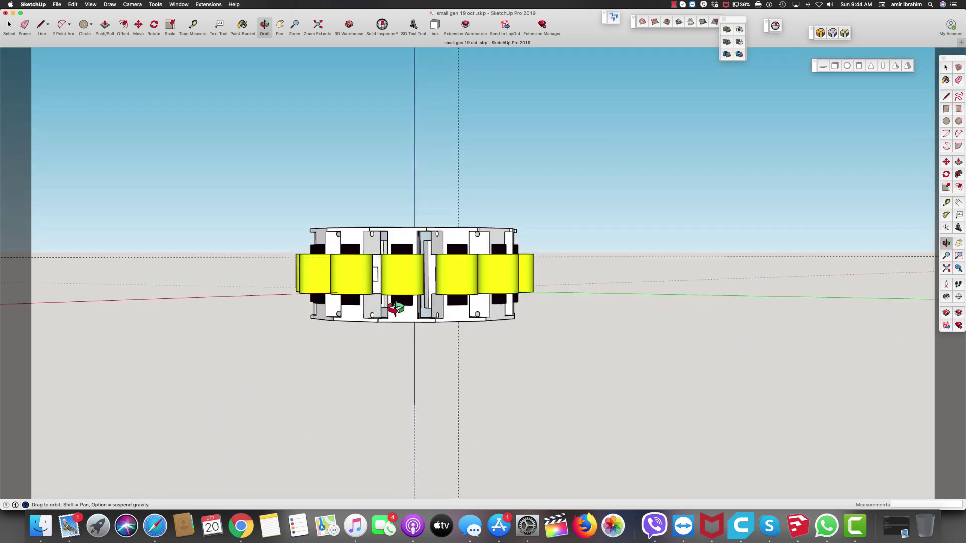
mouse_move(396, 308)
mouse_down()
mouse_move(427, 277)
mouse_move(402, 436)
mouse_up()
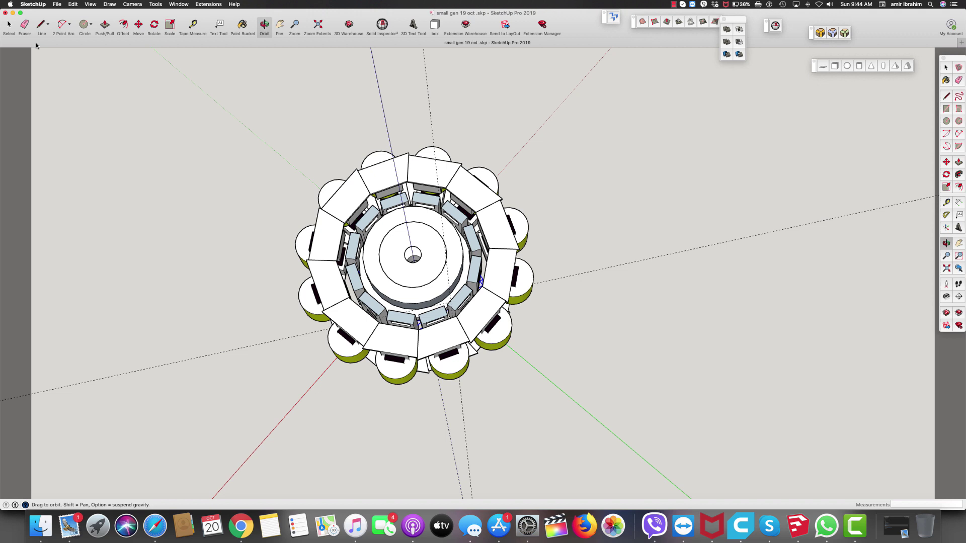
Step: Enter the gear, the coil-holder ring and a top part for editing in turn, exiting each
click(9, 27)
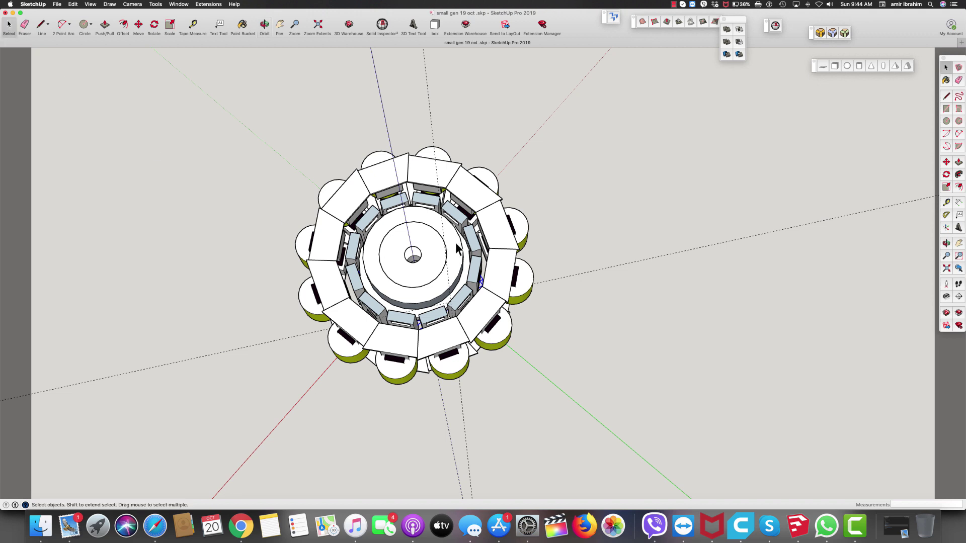
double_click(466, 253)
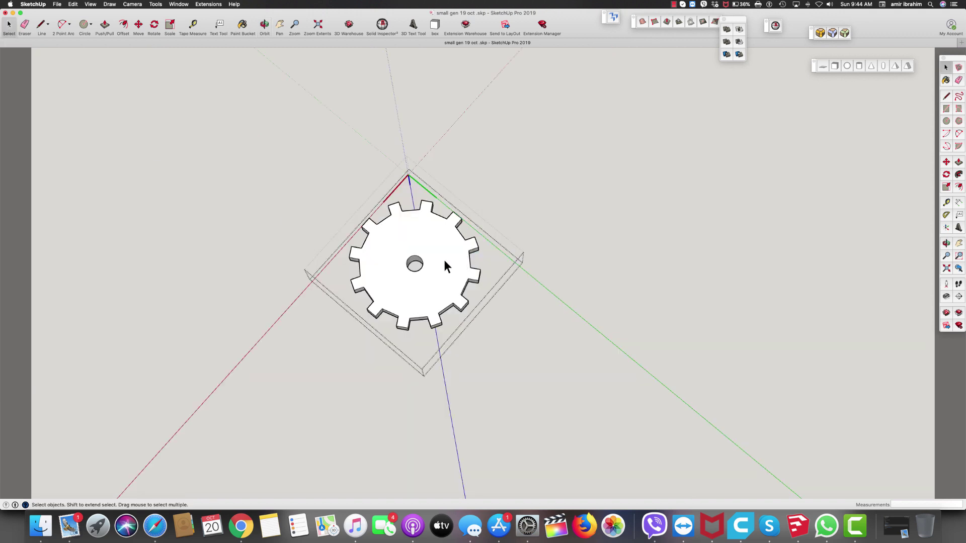
click(572, 175)
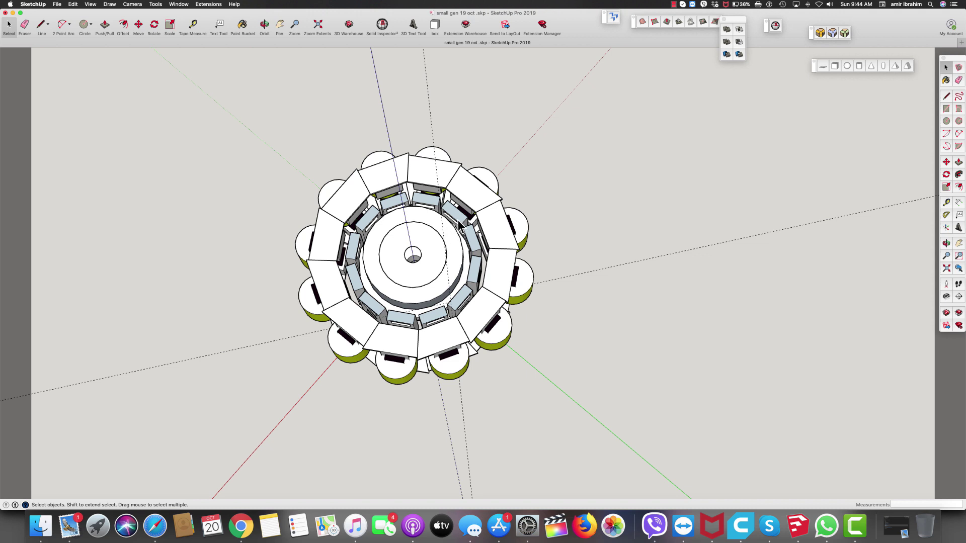
double_click(462, 225)
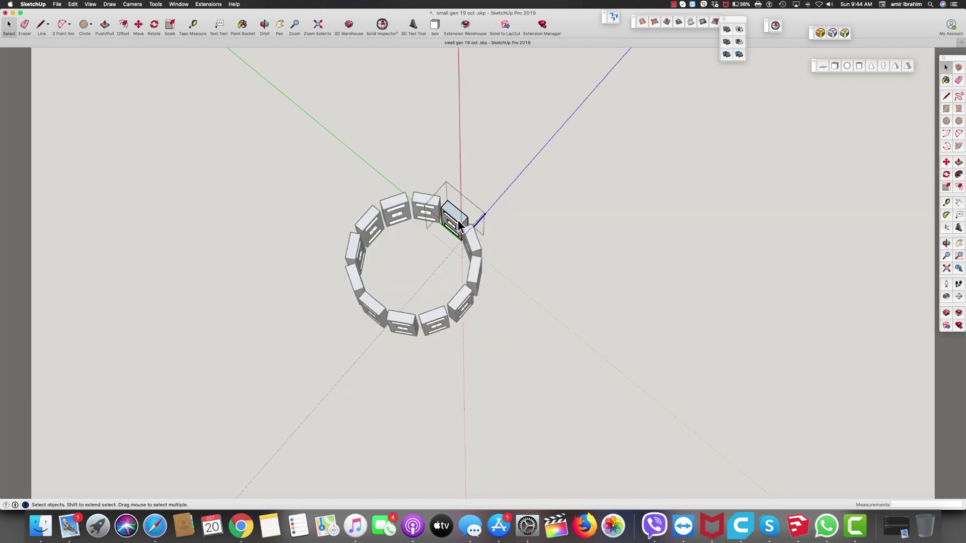
click(545, 195)
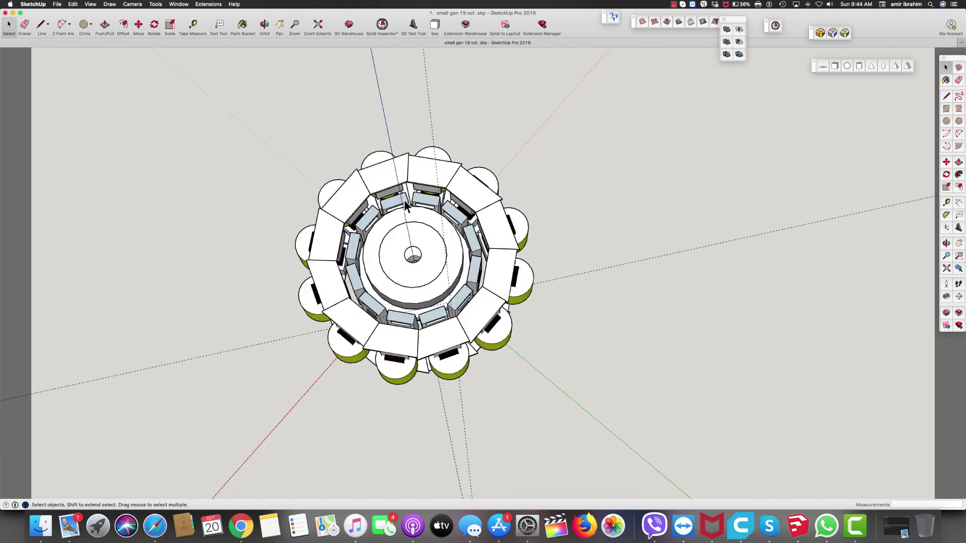
double_click(375, 296)
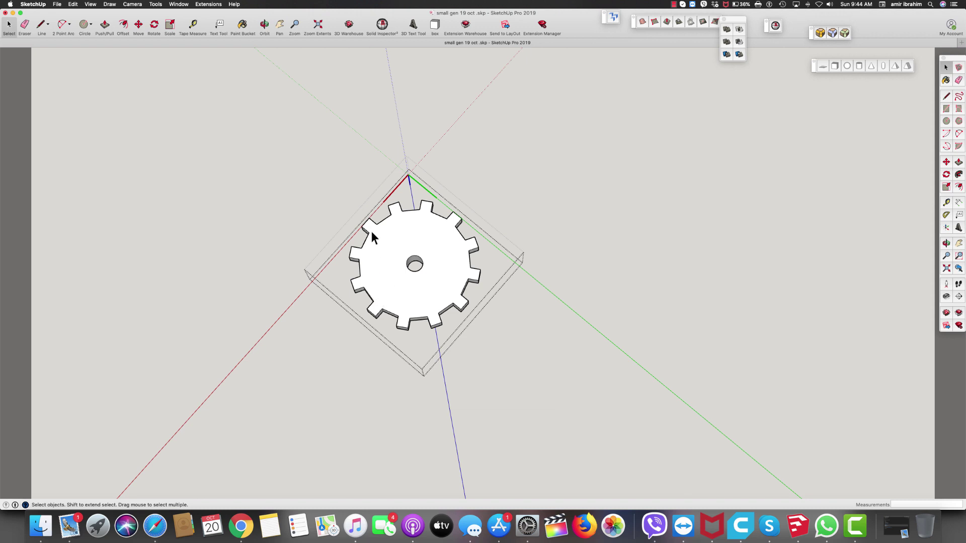
click(553, 174)
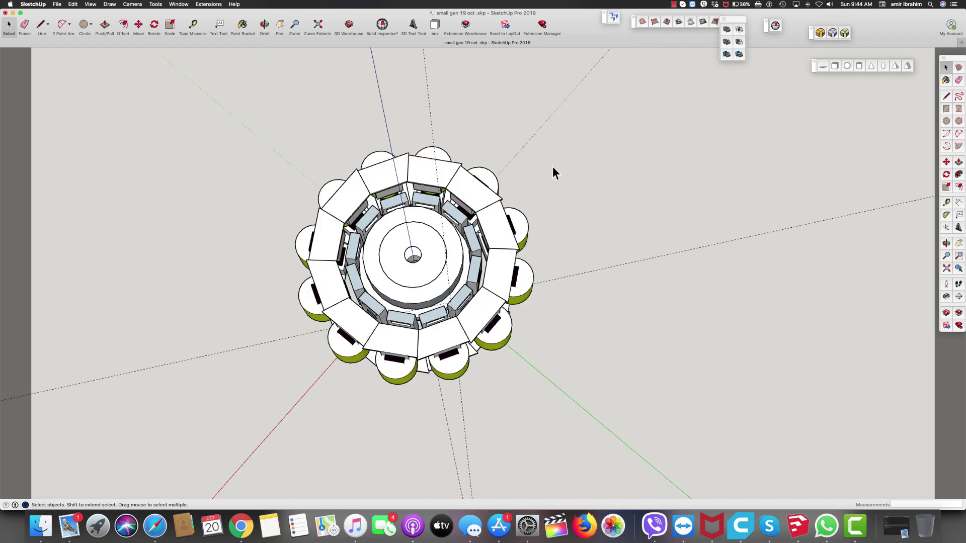
double_click(391, 195)
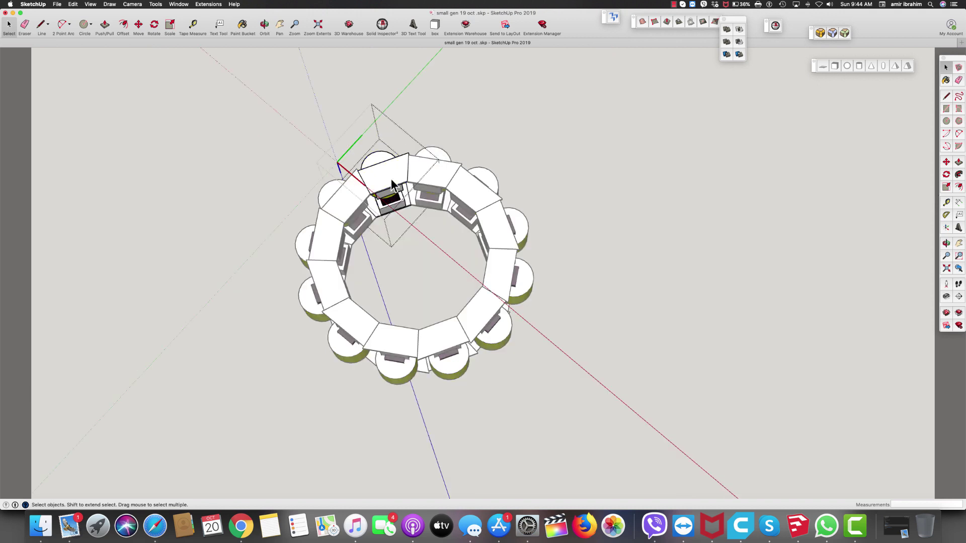
Step: Orbit the generator ring to new angles from above
click(266, 25)
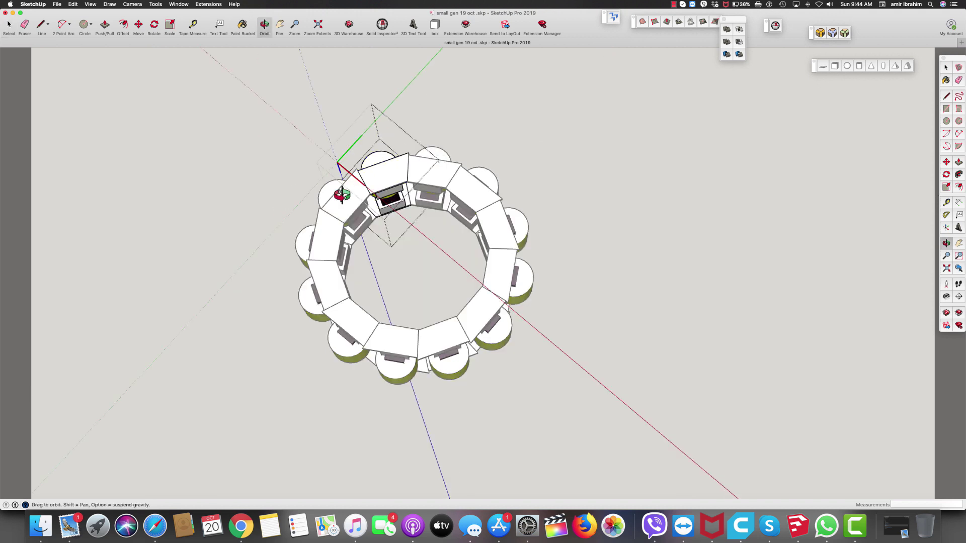
drag(343, 196, 408, 125)
mouse_move(458, 281)
mouse_down()
mouse_move(412, 116)
mouse_move(413, 423)
mouse_move(415, 327)
mouse_move(414, 335)
mouse_up()
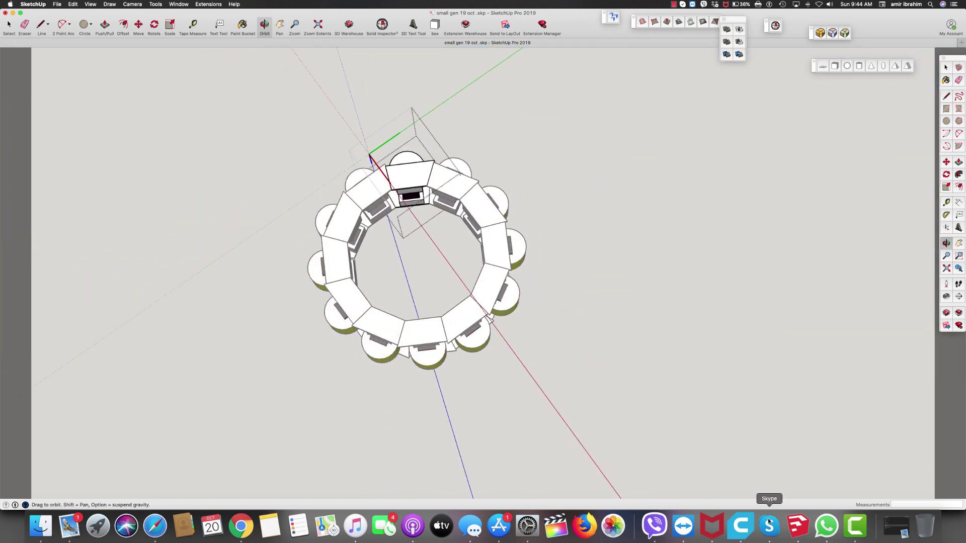
Step: Switch to the 3rd gear model, then to the Miro Gen model
right_click(797, 526)
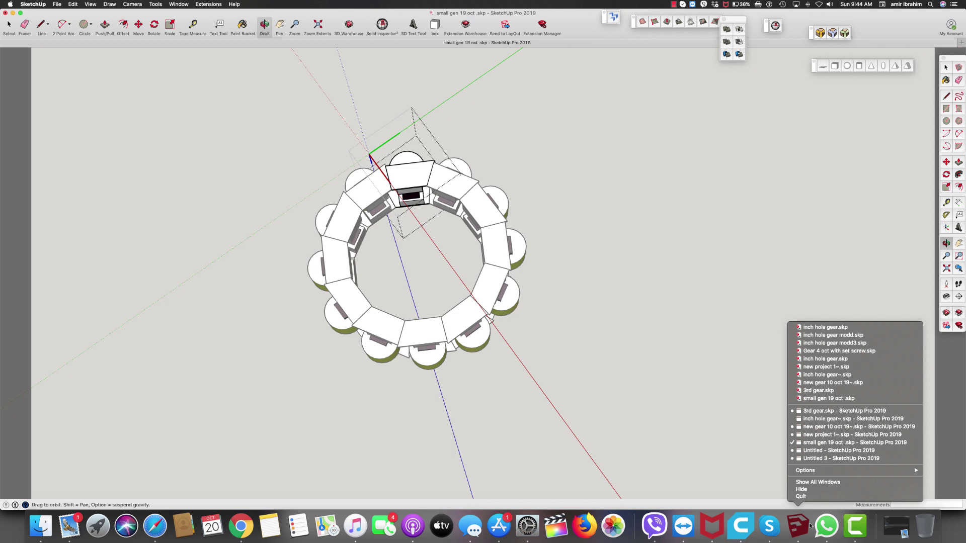
click(883, 411)
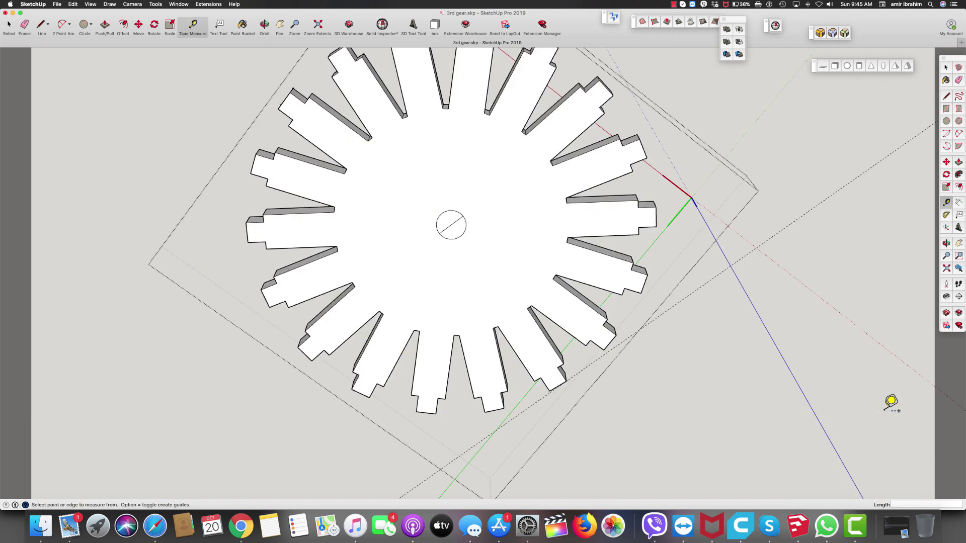
right_click(799, 527)
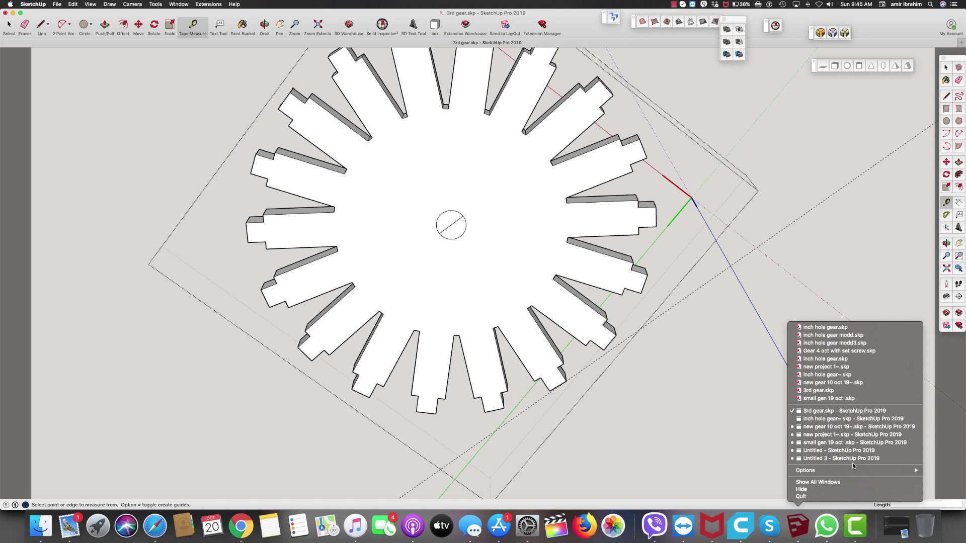
click(836, 435)
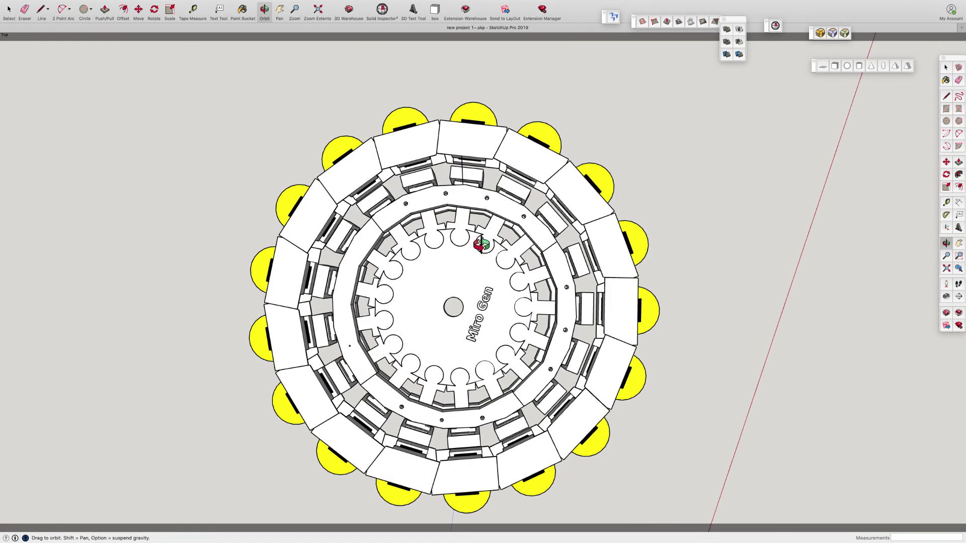
Step: Enter the Miro Gen inner gear and ring components, orbiting the ring toward a top-down view
key(space)
double_click(462, 275)
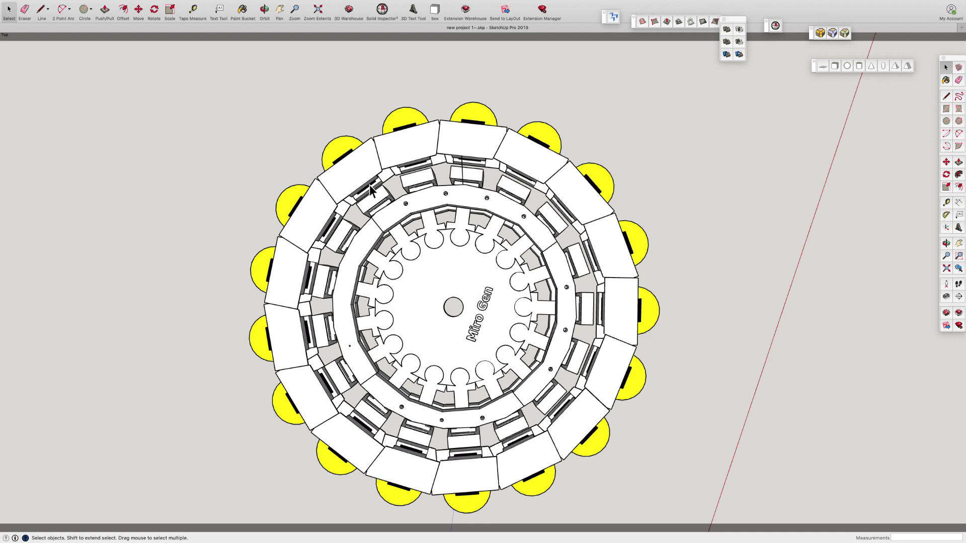
double_click(393, 227)
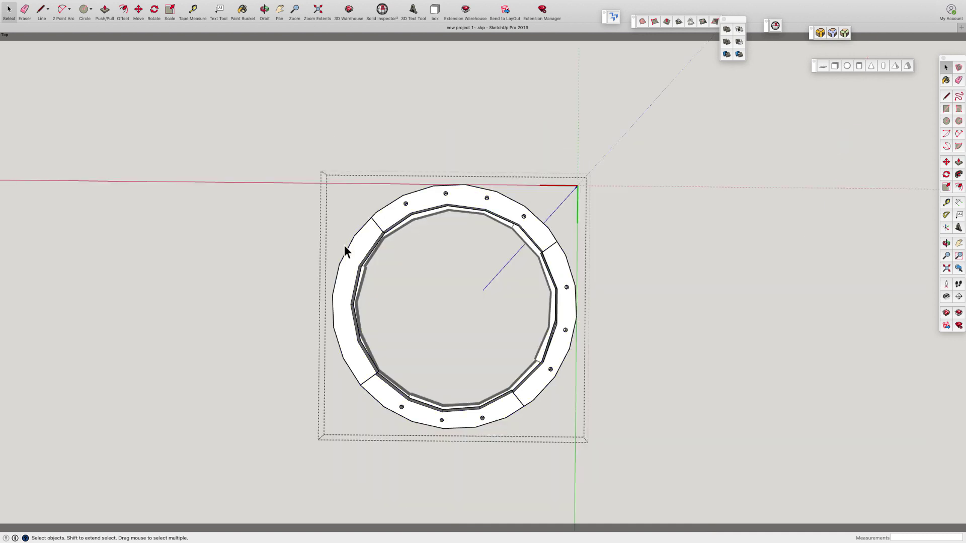
key(o)
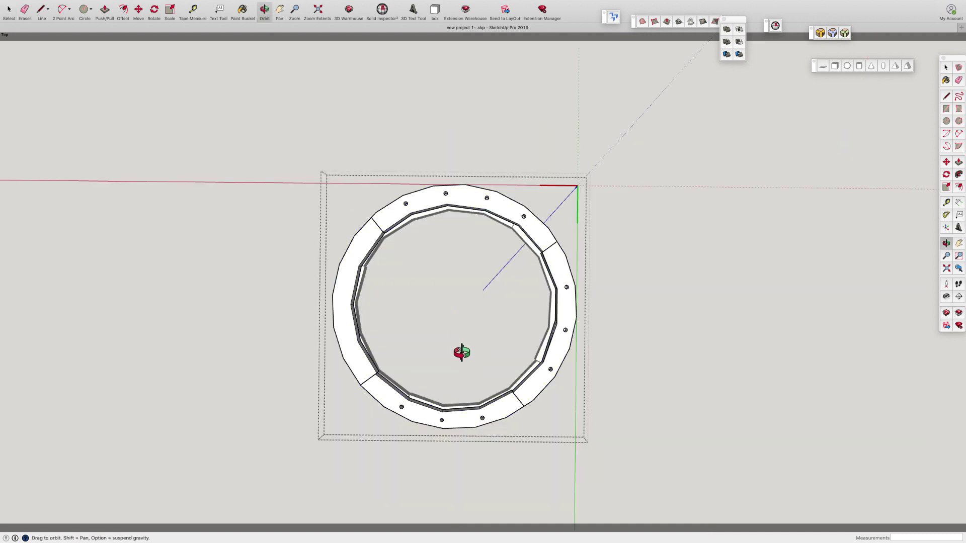
drag(462, 353, 429, 87)
mouse_move(530, 407)
mouse_down()
mouse_move(438, 348)
mouse_move(219, 313)
mouse_move(220, 347)
mouse_move(248, 413)
mouse_up()
drag(433, 291, 400, 429)
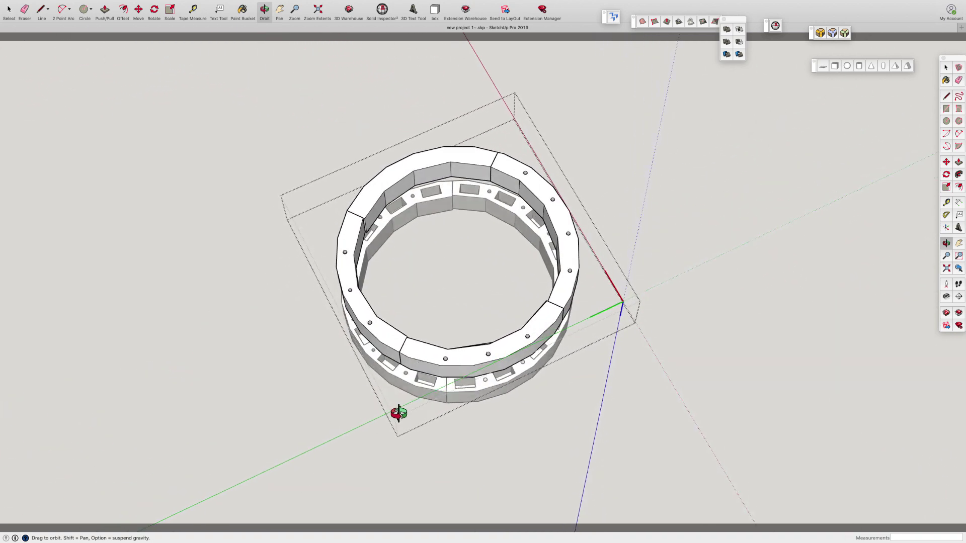
mouse_move(463, 355)
mouse_down()
mouse_move(485, 285)
mouse_move(405, 408)
mouse_move(459, 375)
mouse_move(491, 262)
mouse_move(452, 205)
mouse_up()
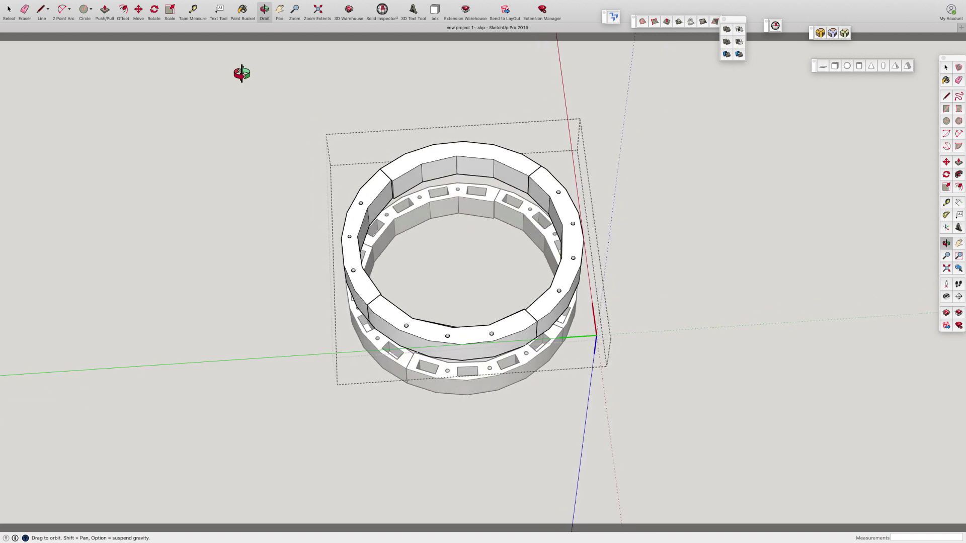
click(6, 9)
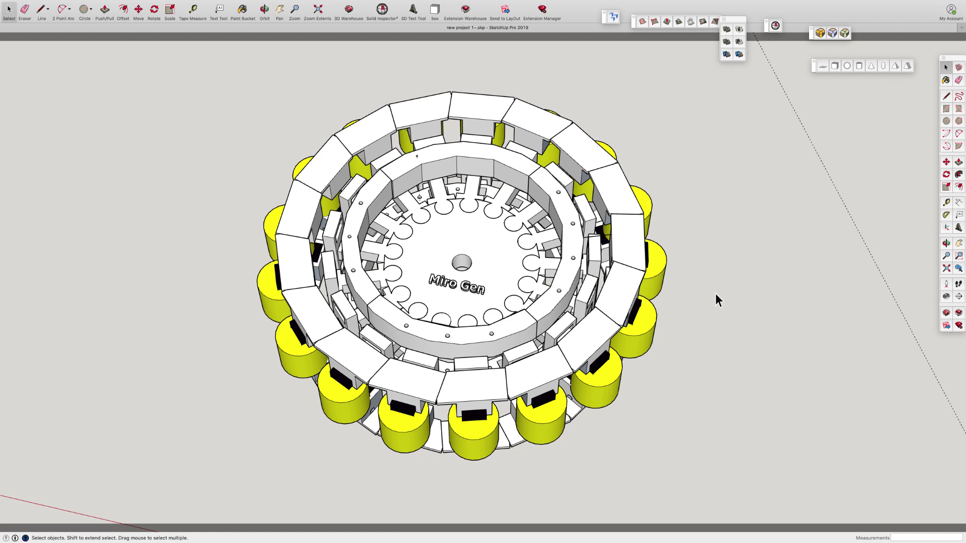
scroll(715, 294, down, 2)
scroll(715, 294, up, 2)
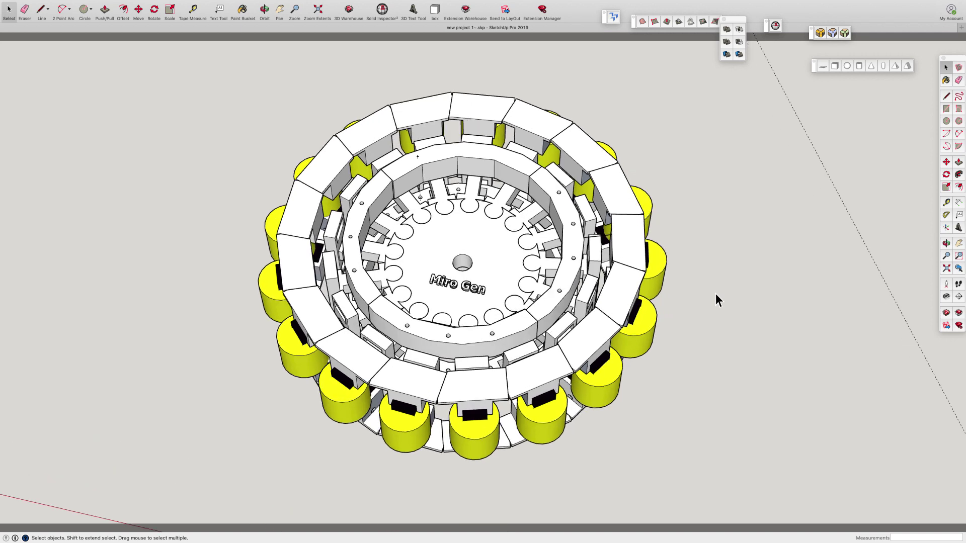
scroll(716, 294, down, 2)
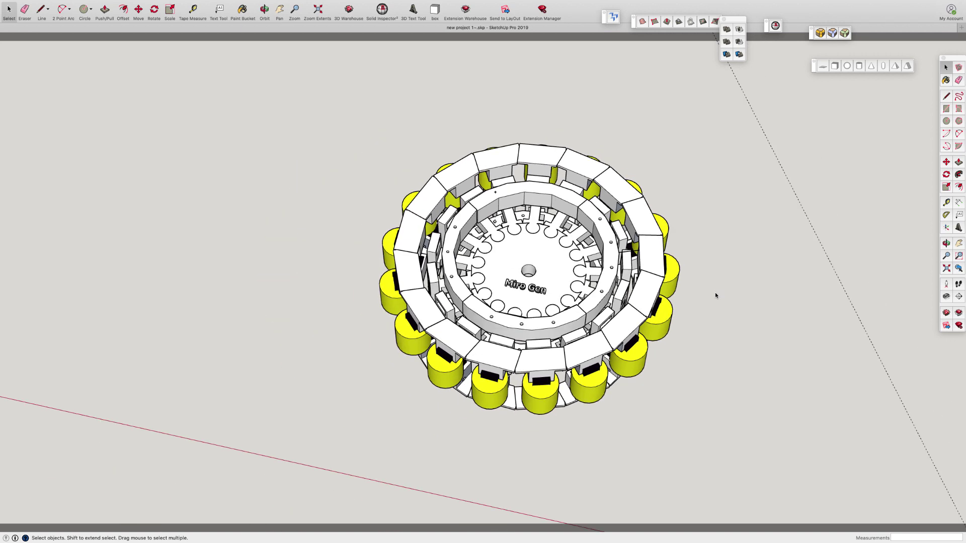
scroll(715, 292, up, 3)
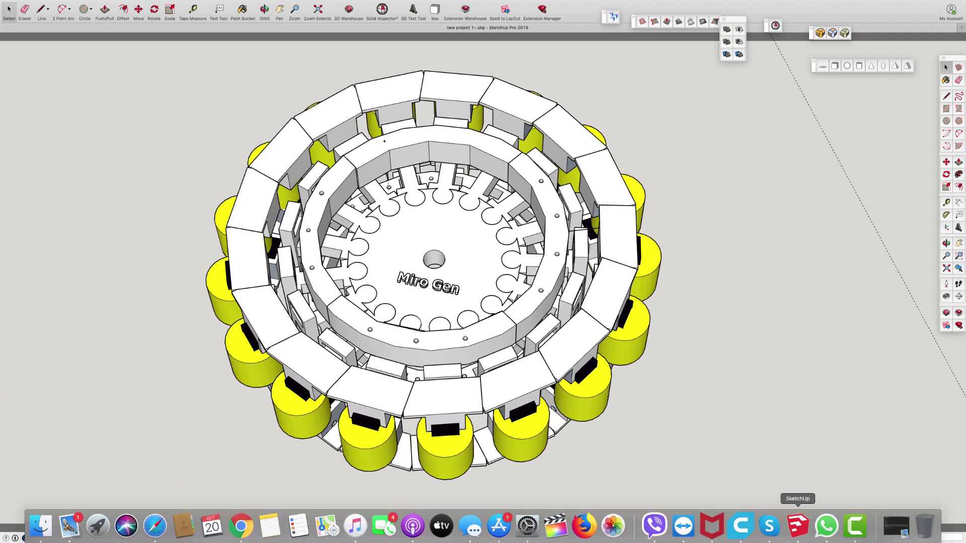
Step: Switch to 'small gen 19 oct' and view the ring from the top
right_click(798, 526)
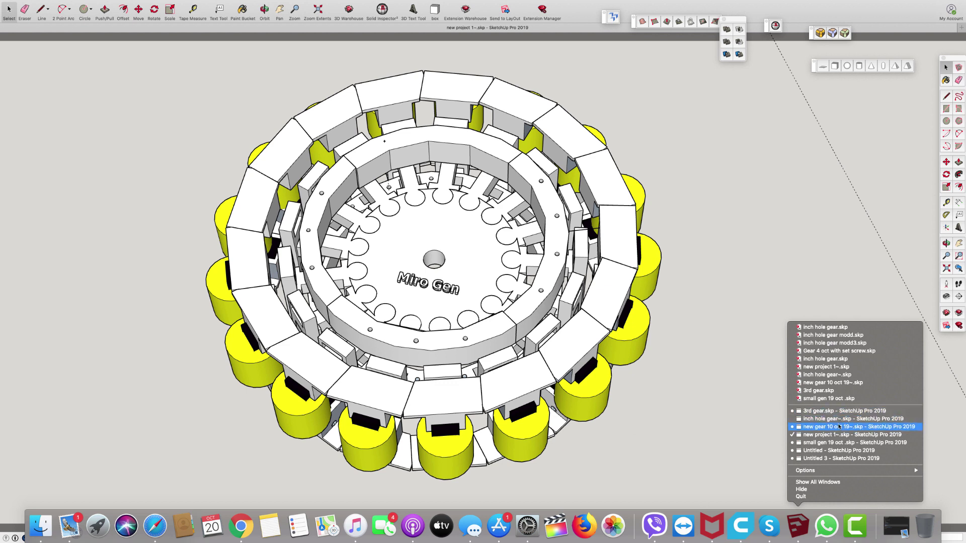
click(857, 443)
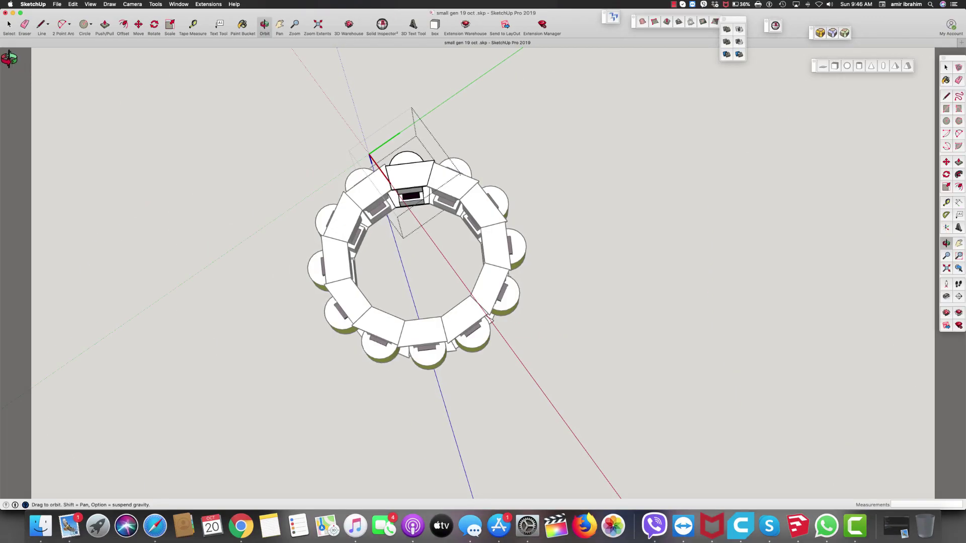
click(9, 27)
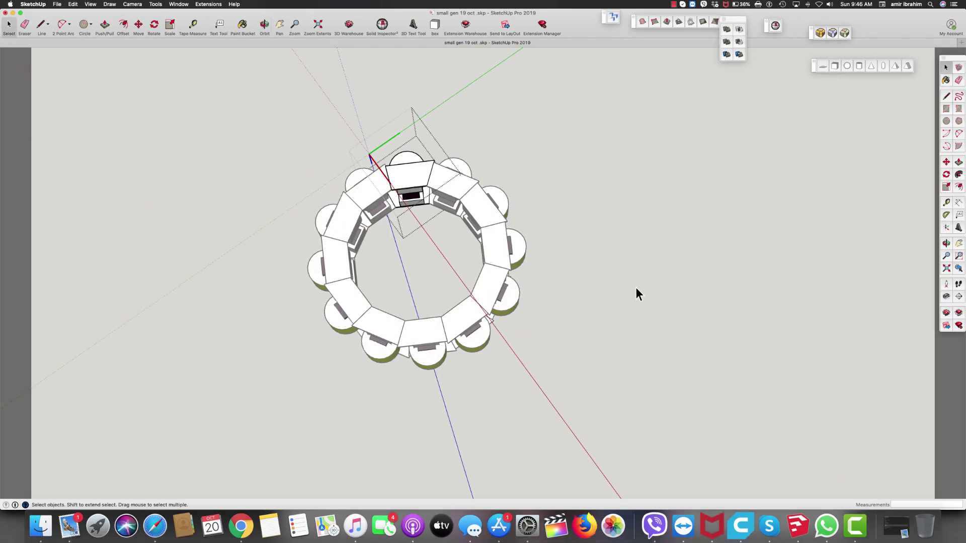
key(super+1)
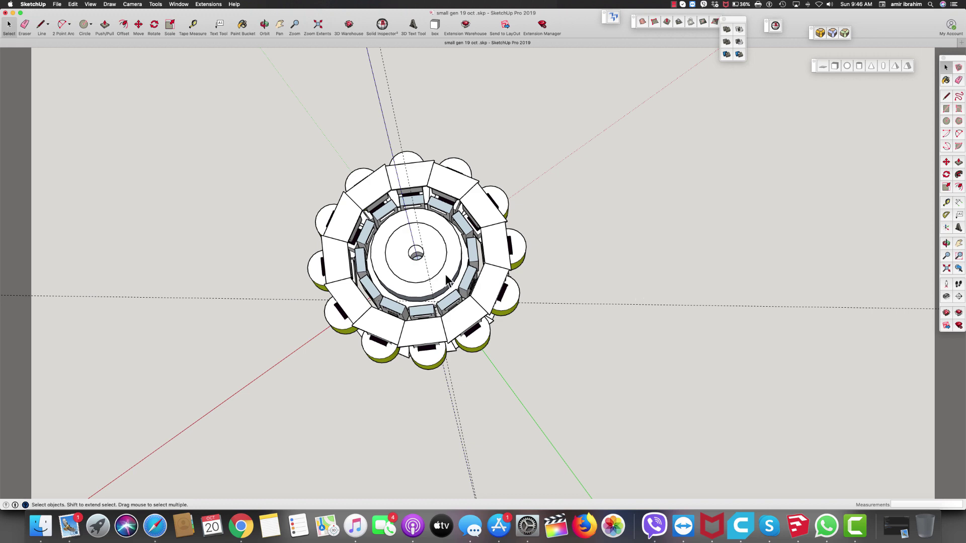
scroll(447, 280, up, 6)
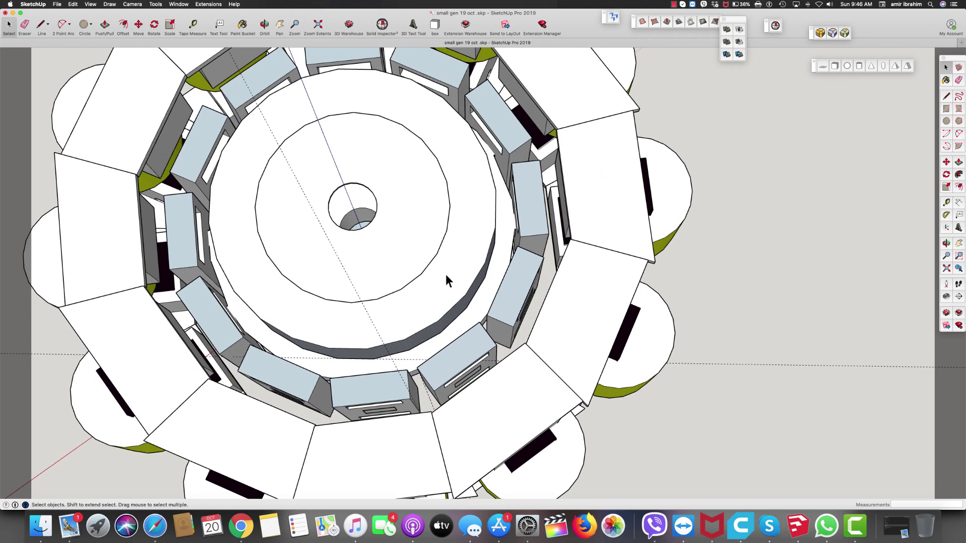
Step: Orbit the small generator through side views to an oblique view from above
click(267, 25)
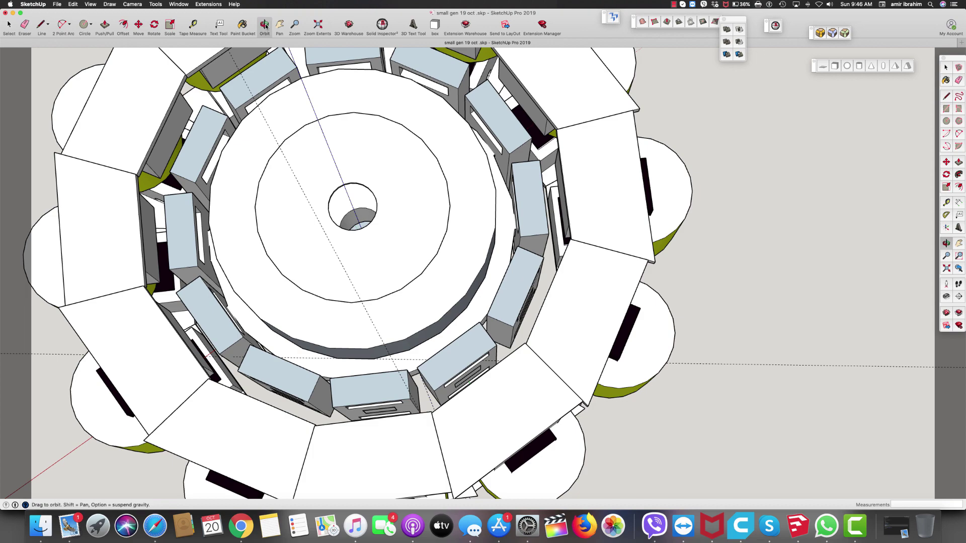
mouse_move(289, 150)
mouse_down()
mouse_move(383, 312)
mouse_move(287, 254)
mouse_up()
drag(259, 341, 302, 133)
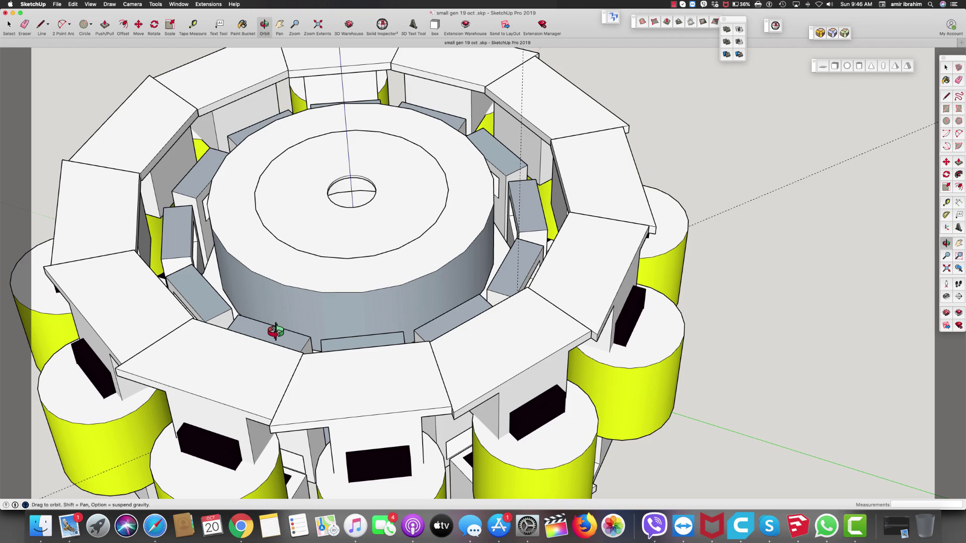
mouse_move(276, 332)
mouse_down()
mouse_move(114, 16)
mouse_move(113, 106)
mouse_up()
mouse_move(318, 303)
mouse_down()
mouse_move(327, 175)
mouse_move(528, 416)
mouse_up()
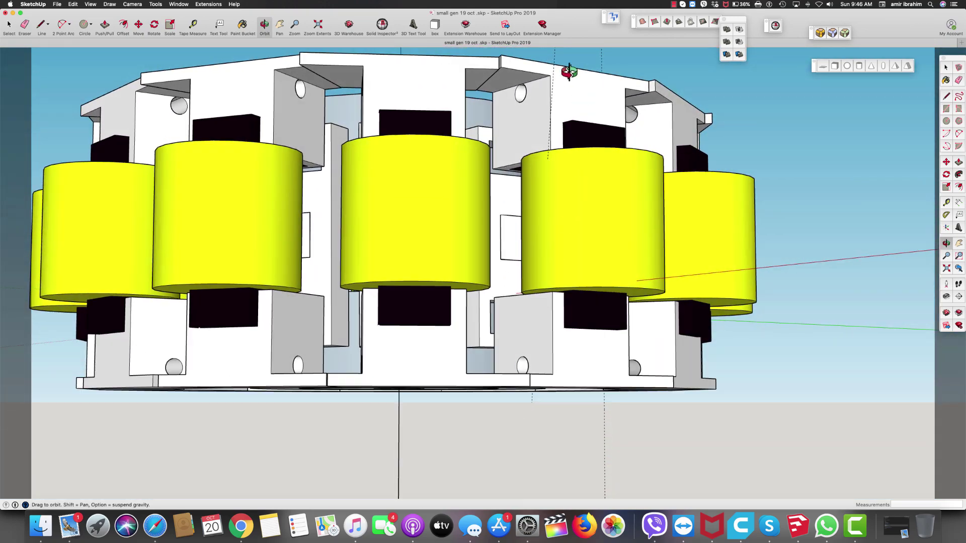
drag(563, 72, 370, 204)
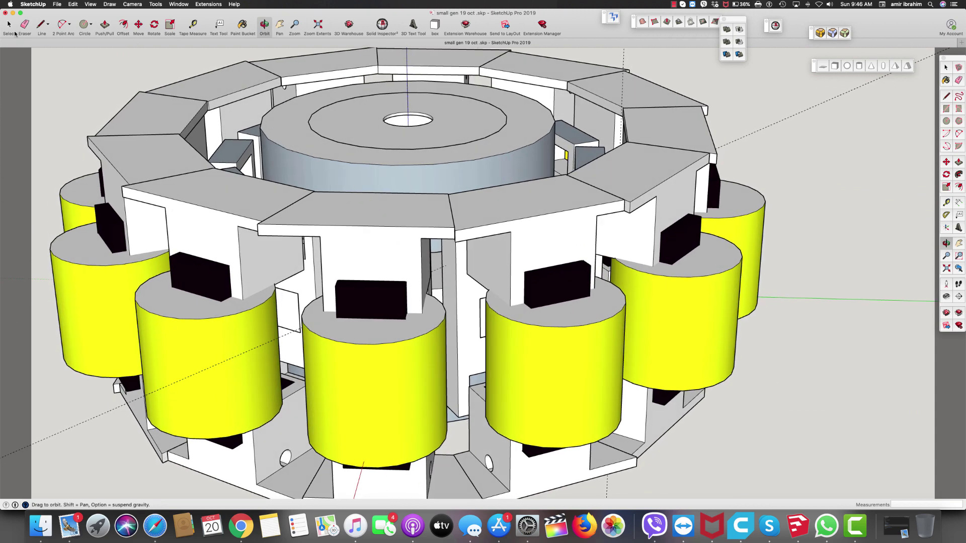
Step: Hide the central top disc and the surrounding frame to expose the coils
click(10, 25)
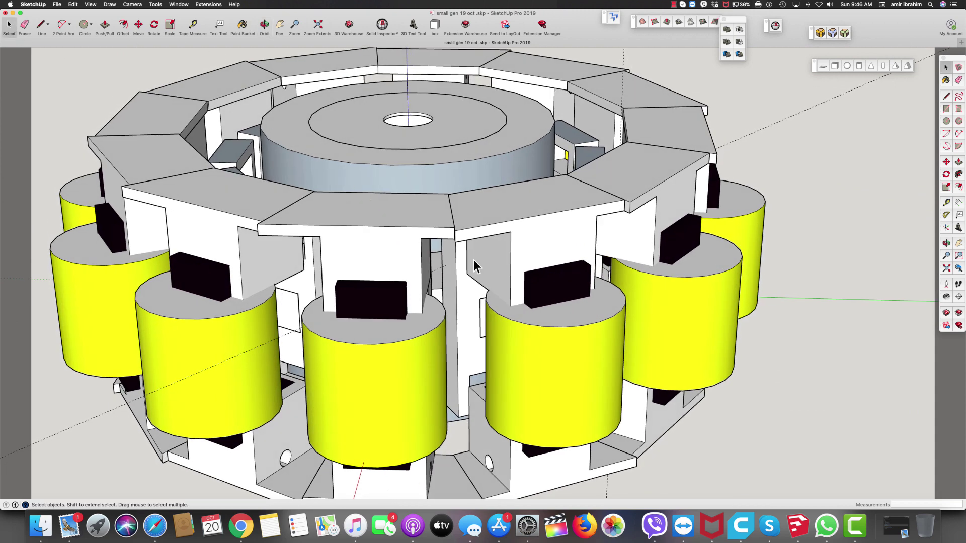
key(h)
click(392, 307)
key(h)
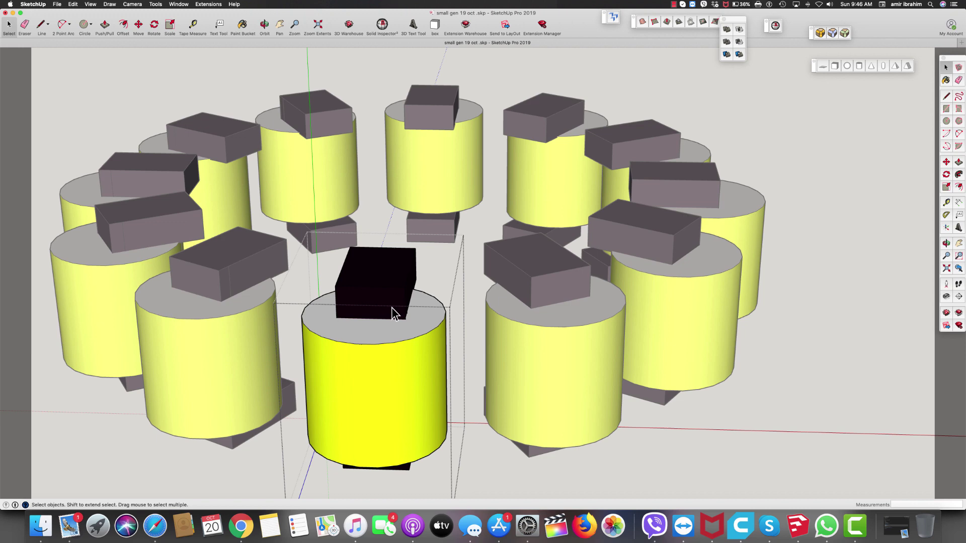